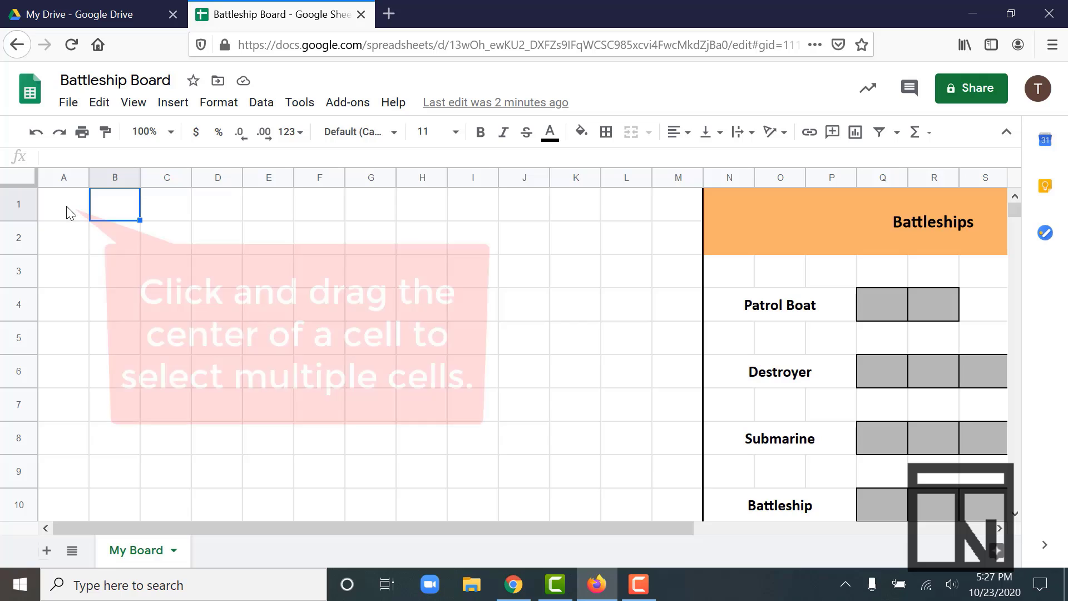
{"action": "left_click", "coordinate": [67, 205]}
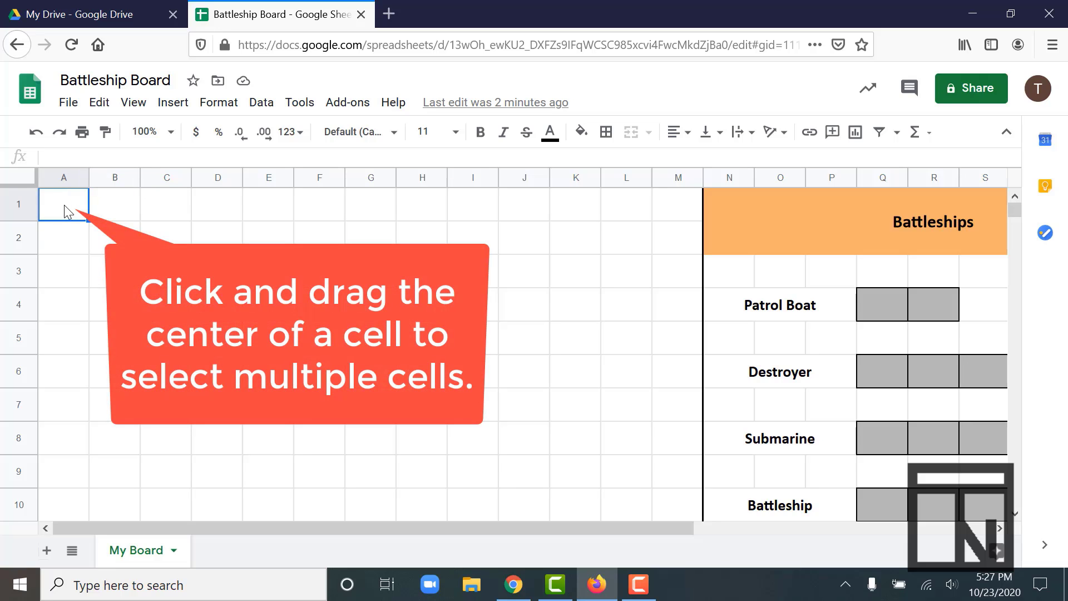
{"action": "left_click_drag", "start_coordinate": [62, 207], "coordinate": [507, 243]}
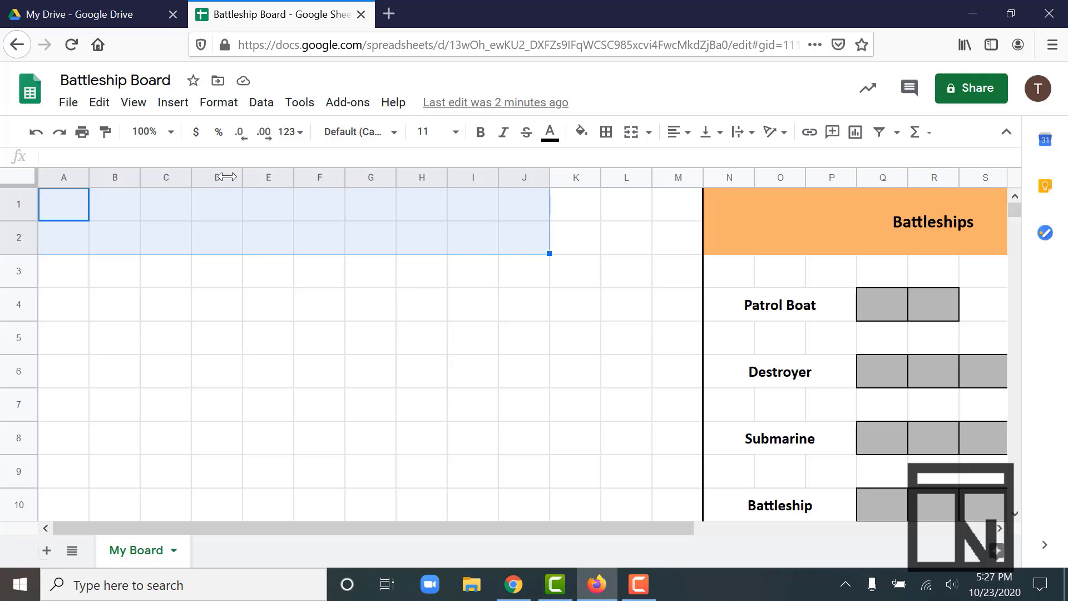
{"action": "left_click", "coordinate": [115, 266]}
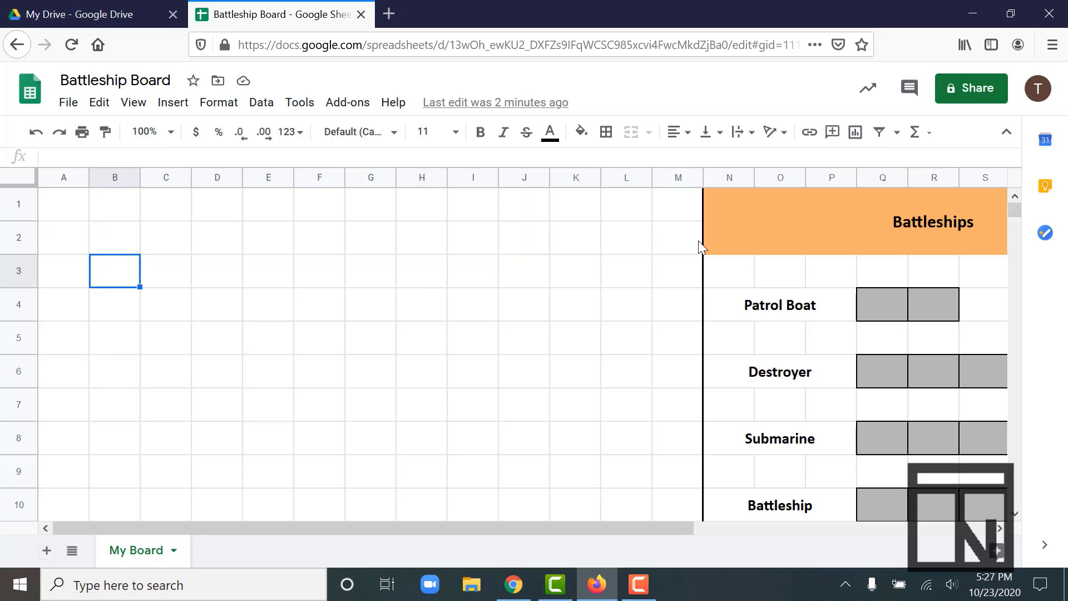
Try moving the merged Battleships header to C1:K2, and undo the move
{"action": "left_click", "coordinate": [715, 238]}
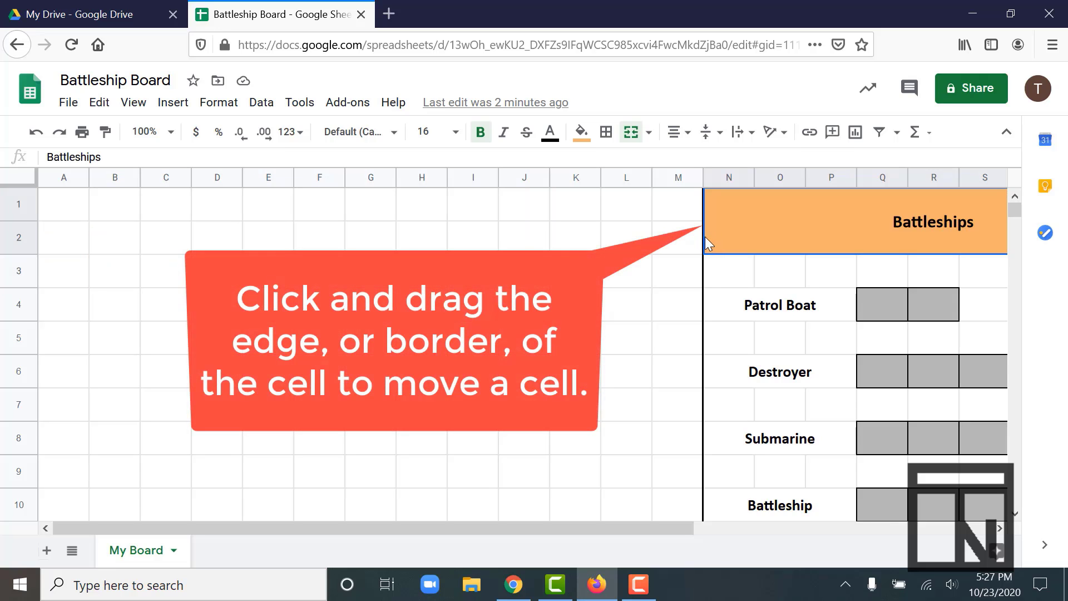
{"action": "left_click", "coordinate": [702, 236]}
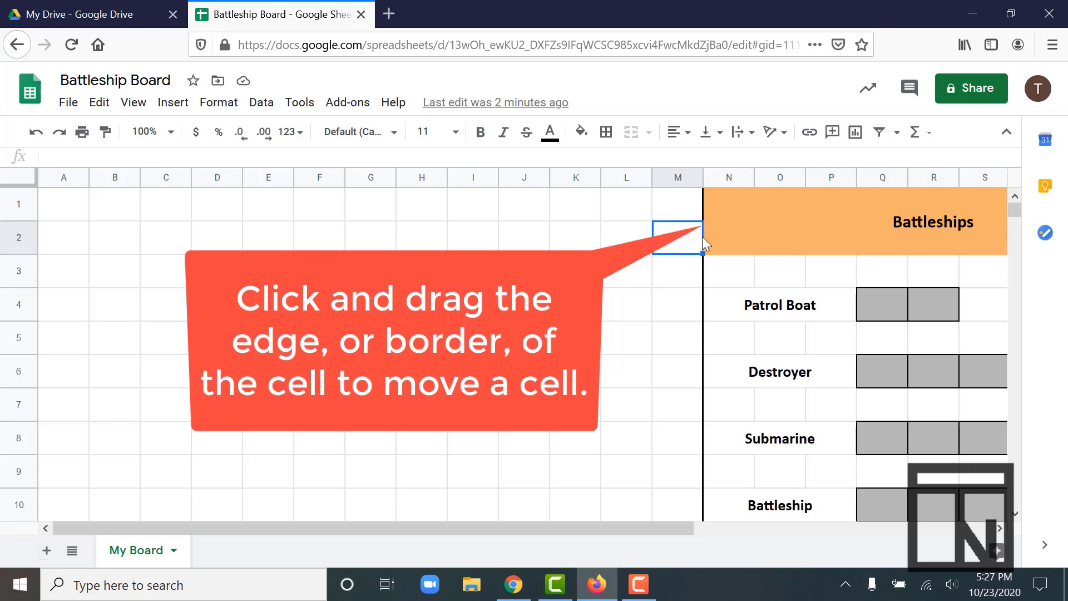
{"action": "left_click", "coordinate": [705, 239]}
{"action": "left_click_drag", "start_coordinate": [704, 239], "coordinate": [181, 243]}
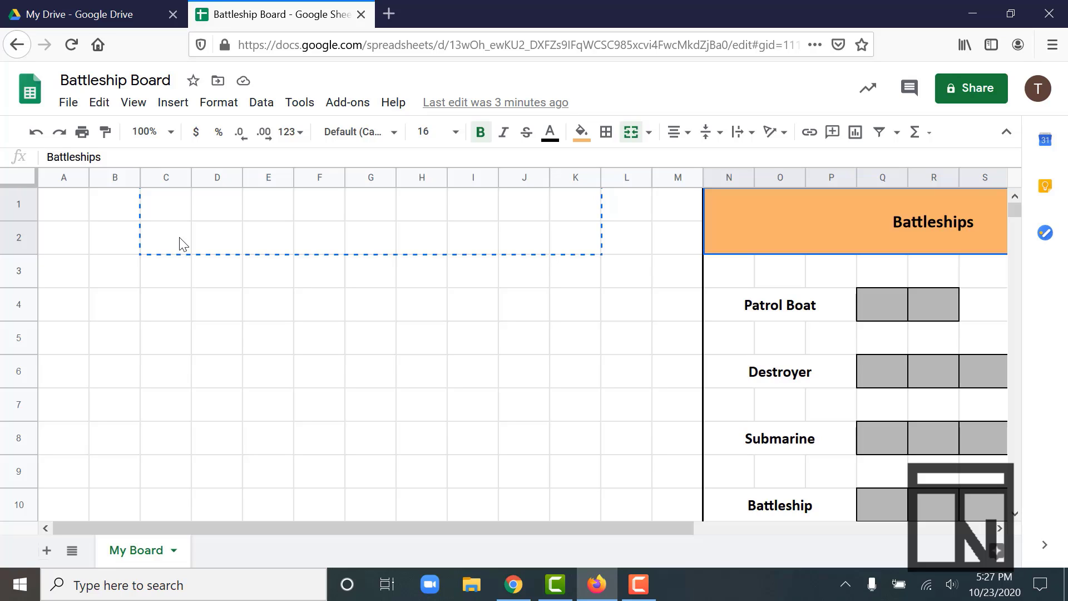
{"action": "left_click_drag", "start_coordinate": [180, 238], "coordinate": [179, 238]}
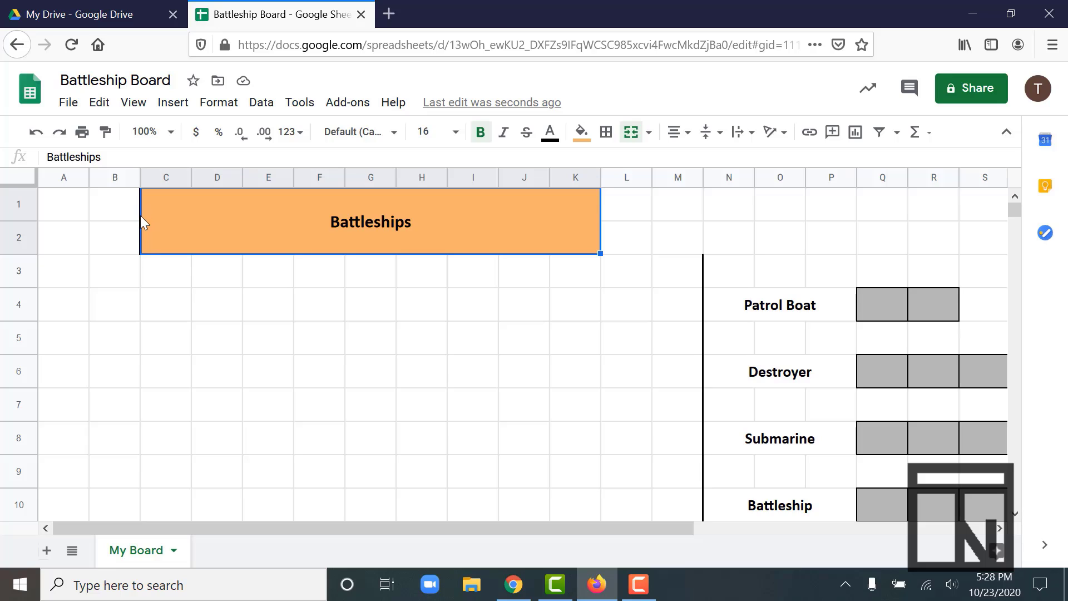
{"action": "key", "text": "ctrl+z"}
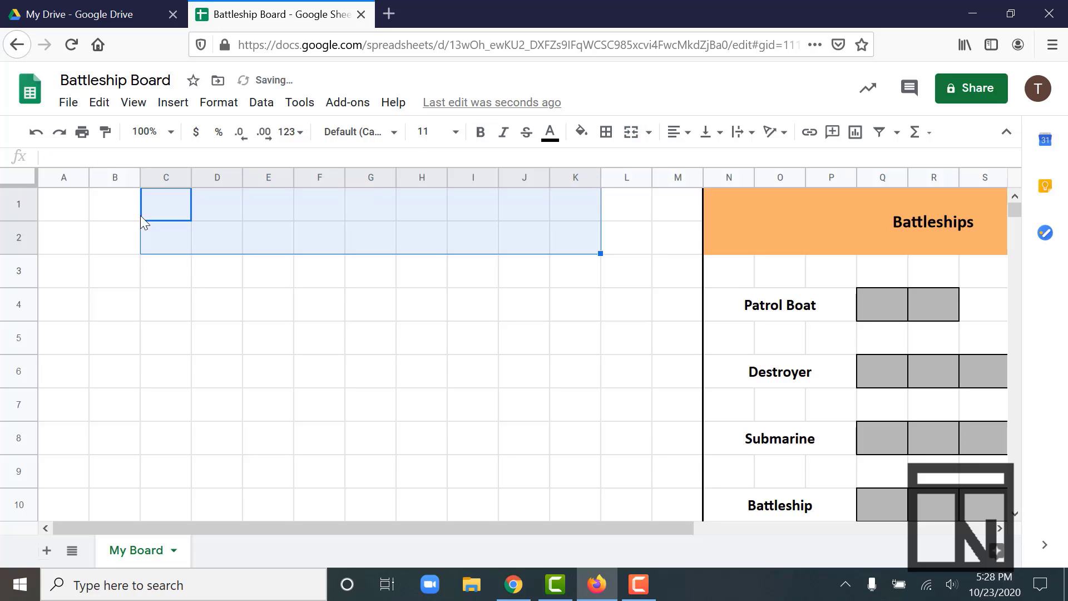
{"action": "left_click", "coordinate": [184, 238]}
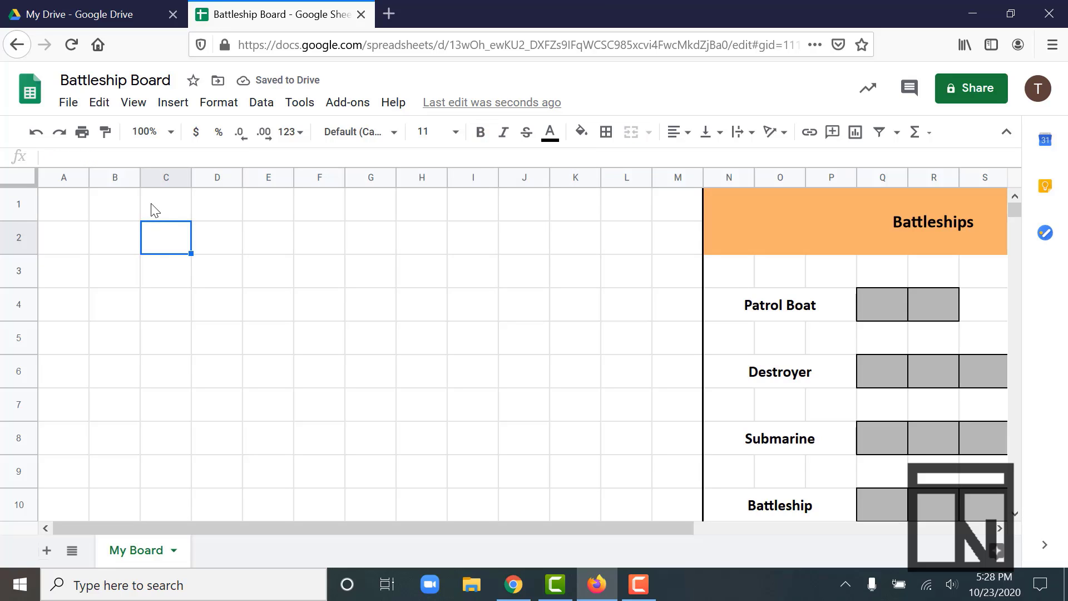
Merge cells A1:J2 into one cell and enter the title "My Battleship Board (Boats)" in it
{"action": "left_click", "coordinate": [59, 207]}
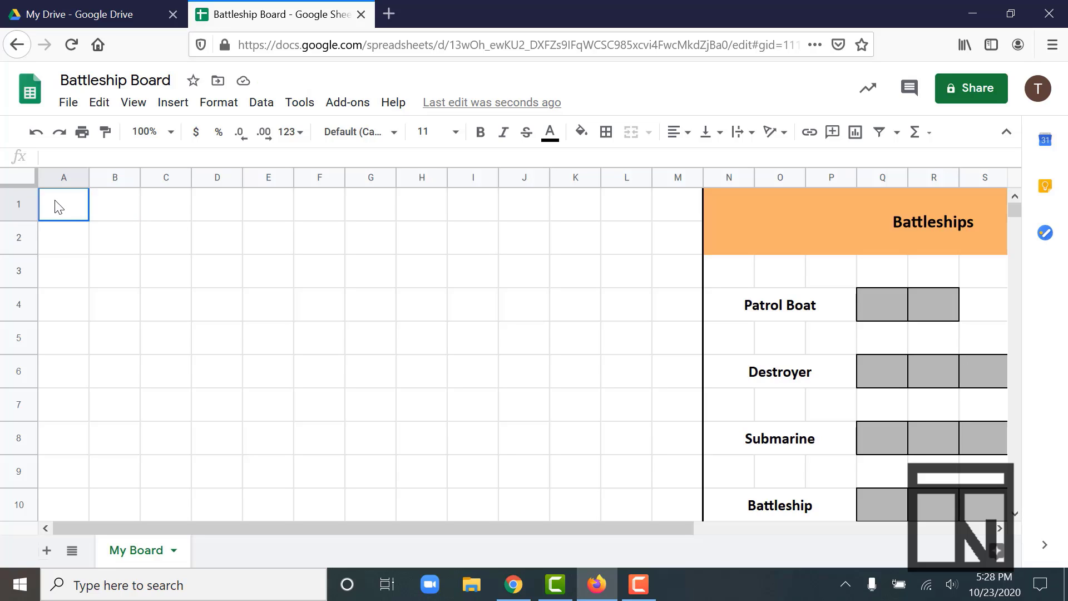
{"action": "left_click_drag", "start_coordinate": [59, 207], "coordinate": [514, 253]}
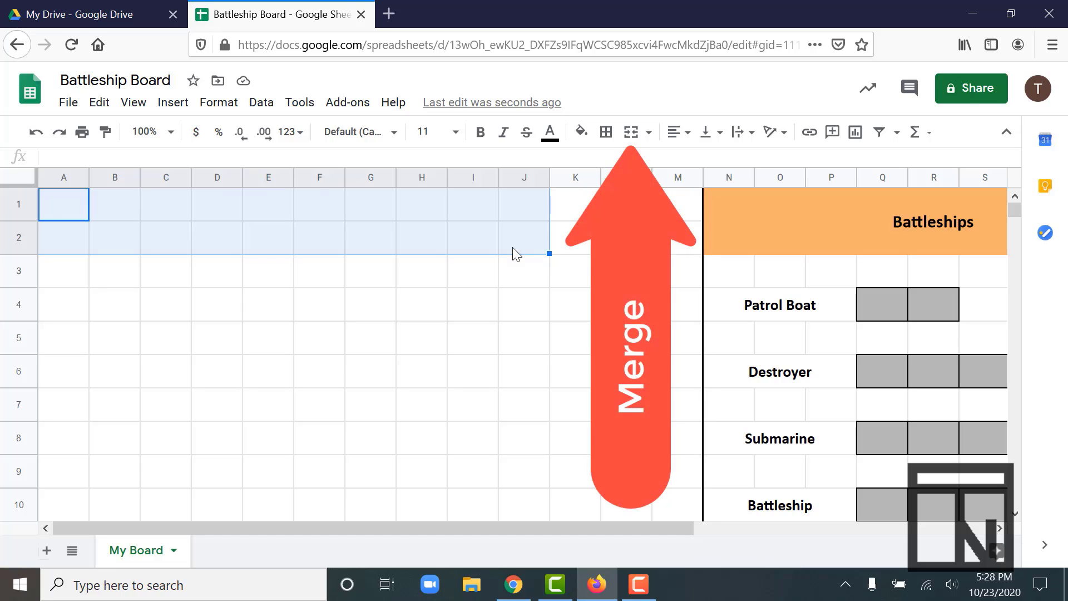
{"action": "left_click", "coordinate": [632, 133]}
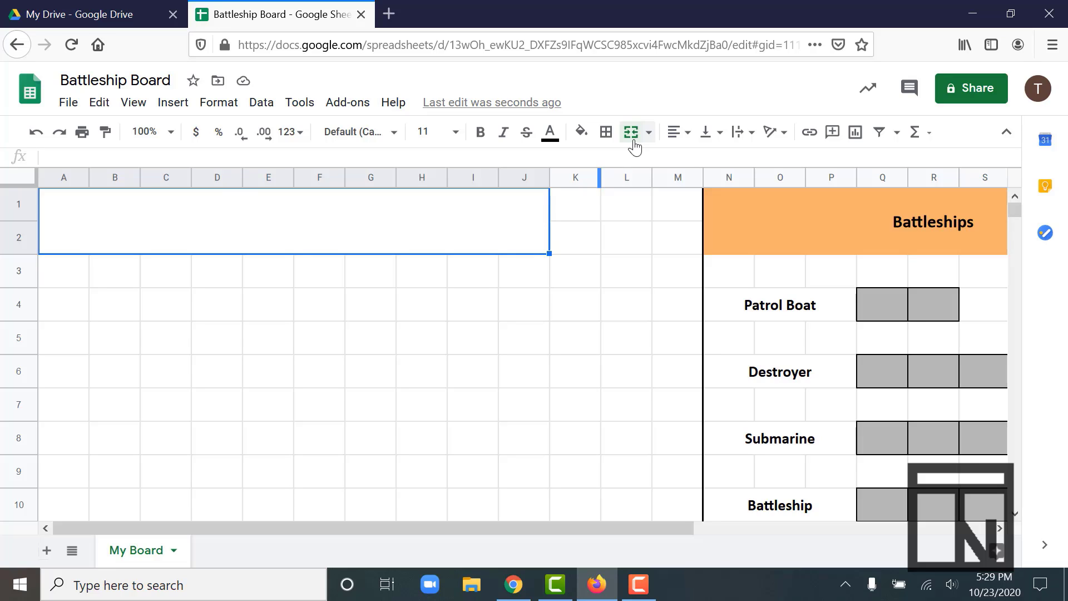
{"action": "type", "text": "My Battle"}
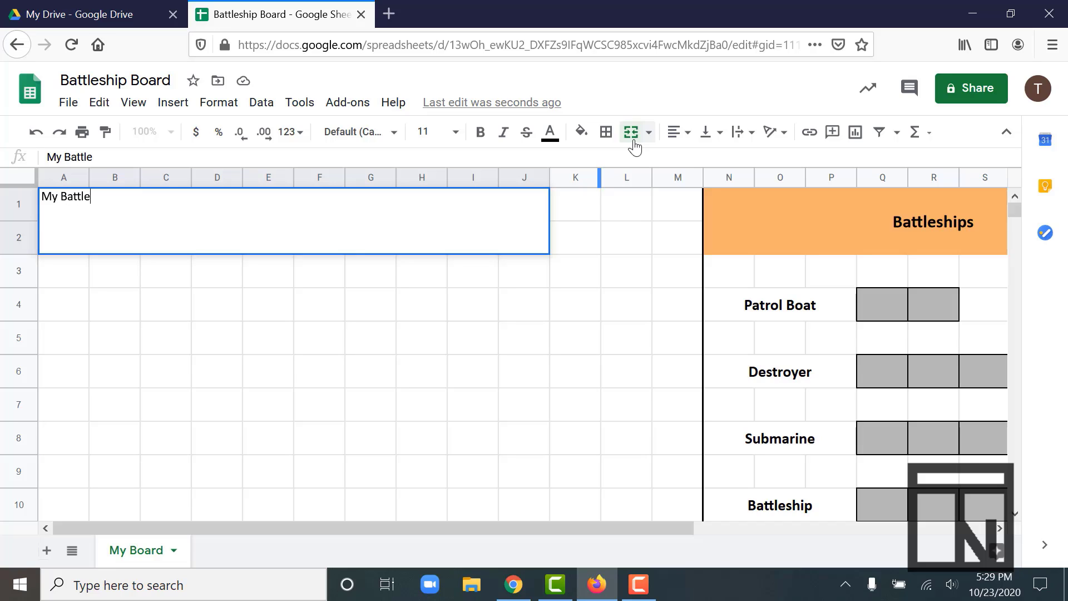
{"action": "type", "text": "ship Board"}
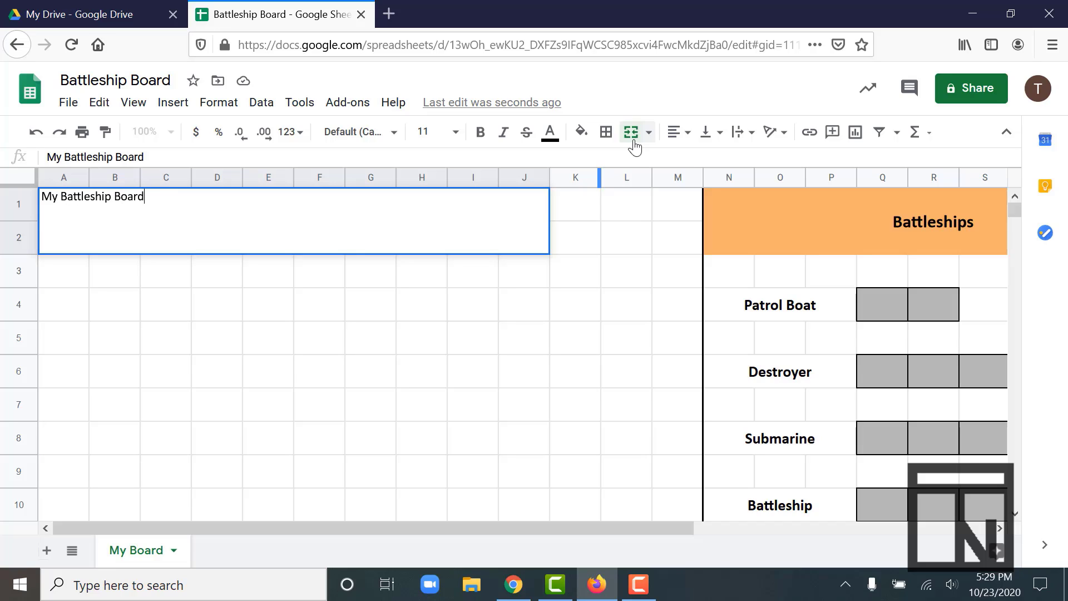
{"action": "type", "text": " (Boats)"}
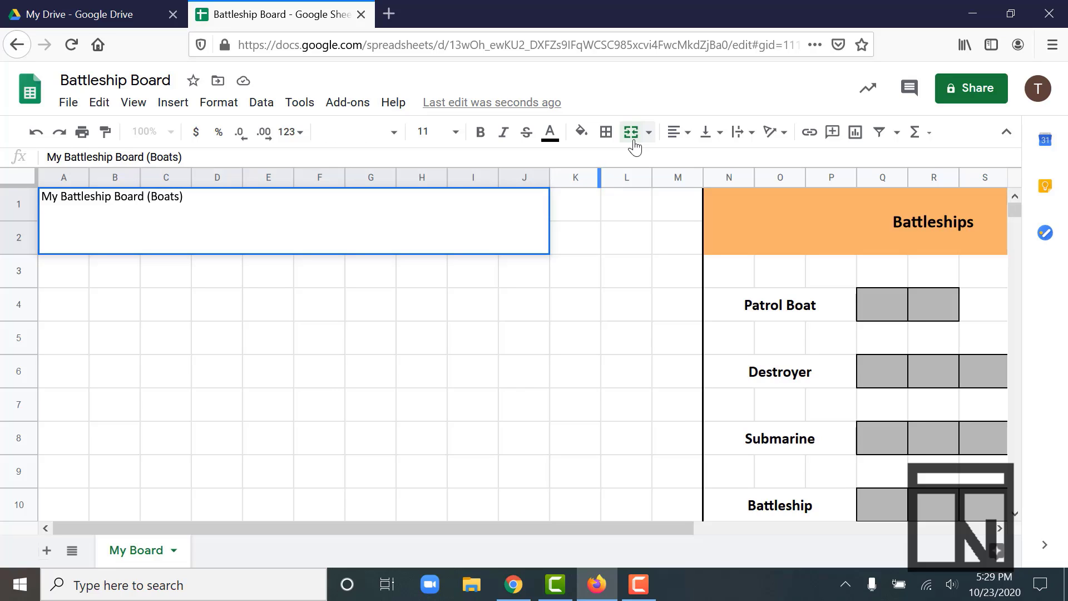
{"action": "key", "text": "Return"}
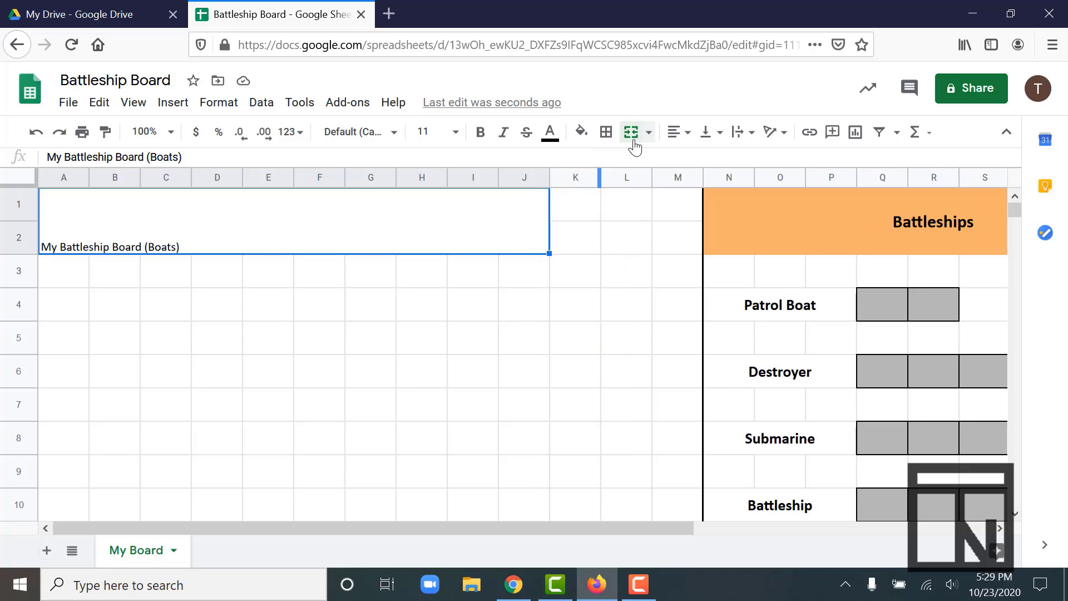
Give the merged title cell a black fill and white text
{"action": "left_click", "coordinate": [579, 138]}
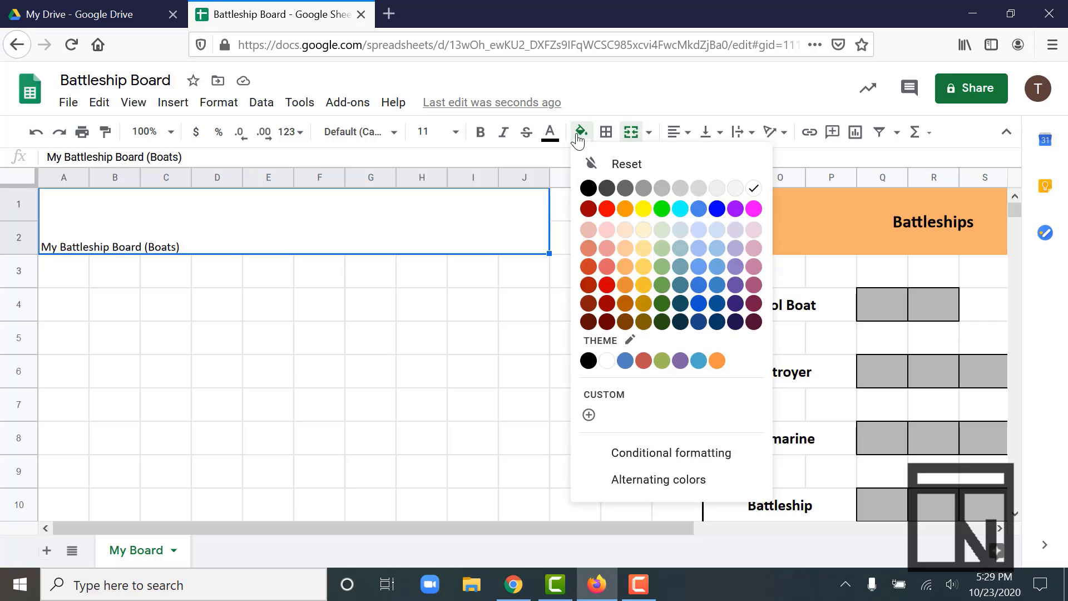
{"action": "left_click", "coordinate": [588, 188]}
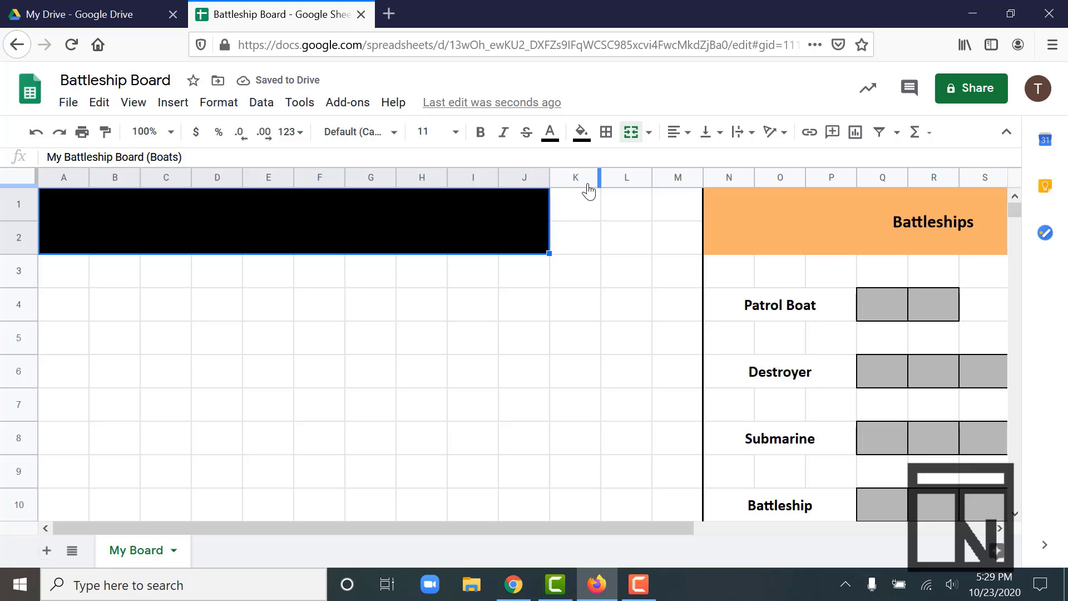
{"action": "left_click", "coordinate": [550, 133]}
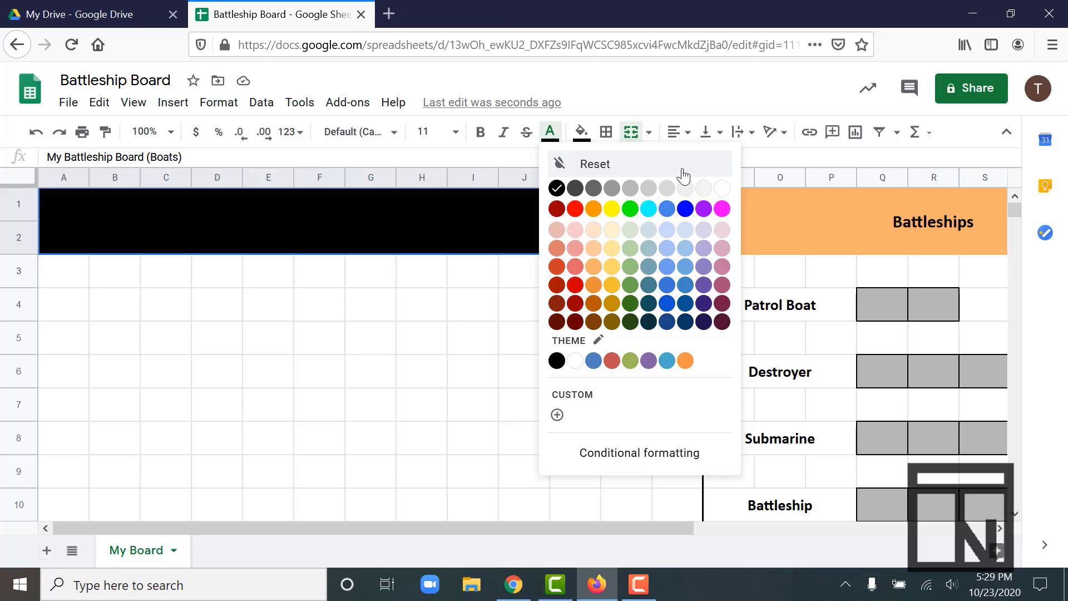
{"action": "left_click", "coordinate": [722, 189]}
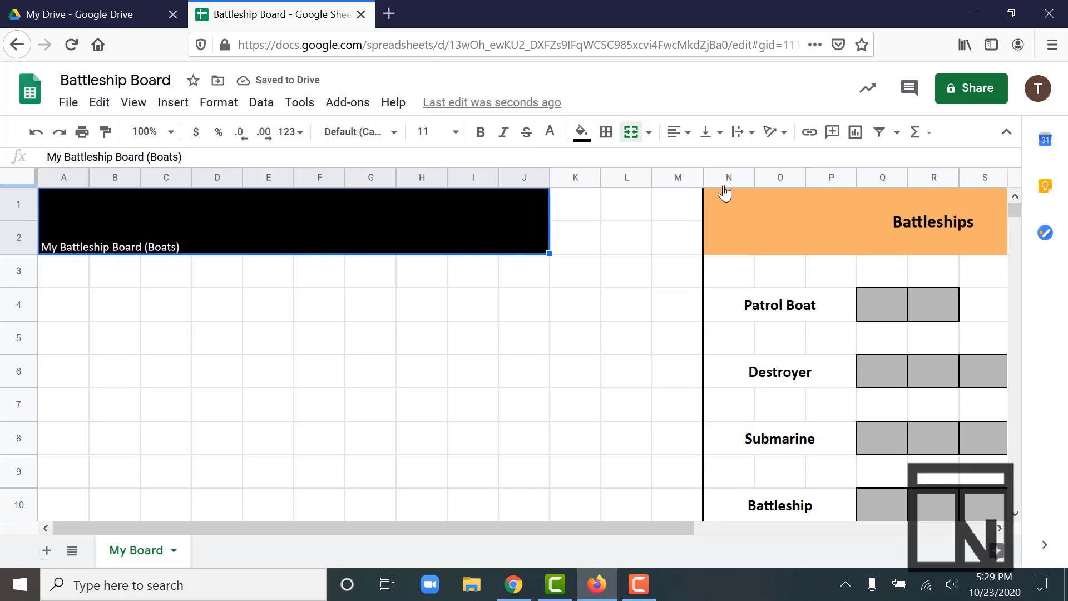
Make the board title bold and set its font size to 24
{"action": "left_click", "coordinate": [483, 139]}
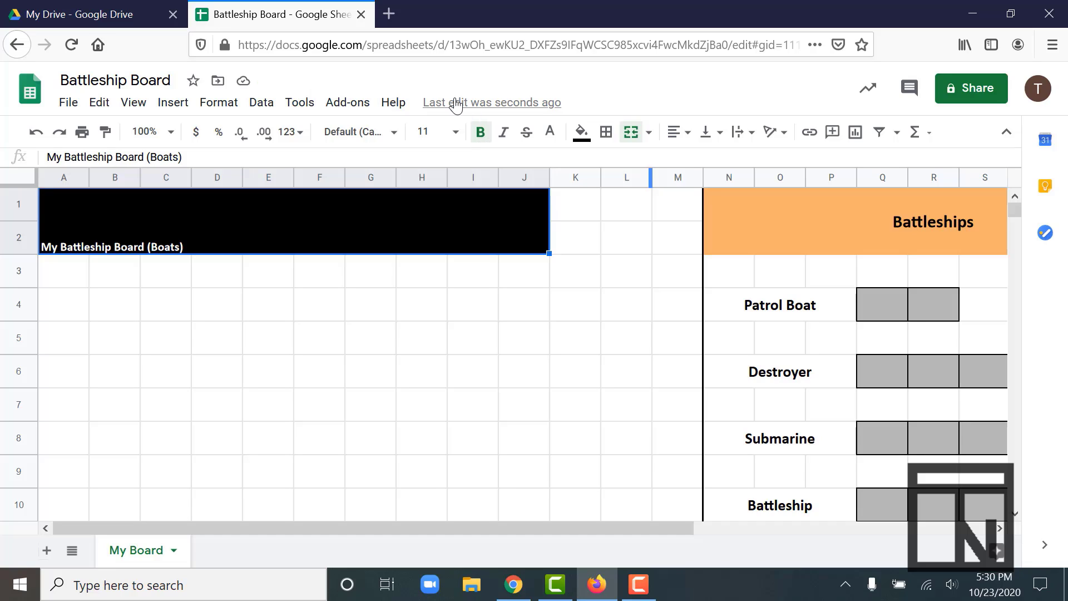
{"action": "left_click", "coordinate": [453, 132]}
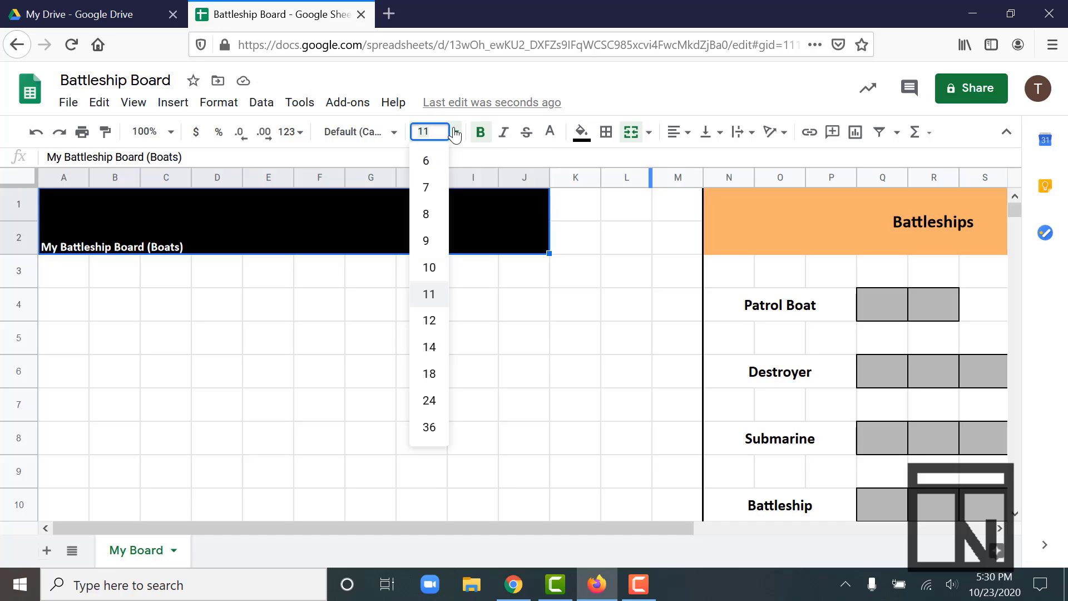
{"action": "left_click", "coordinate": [431, 401]}
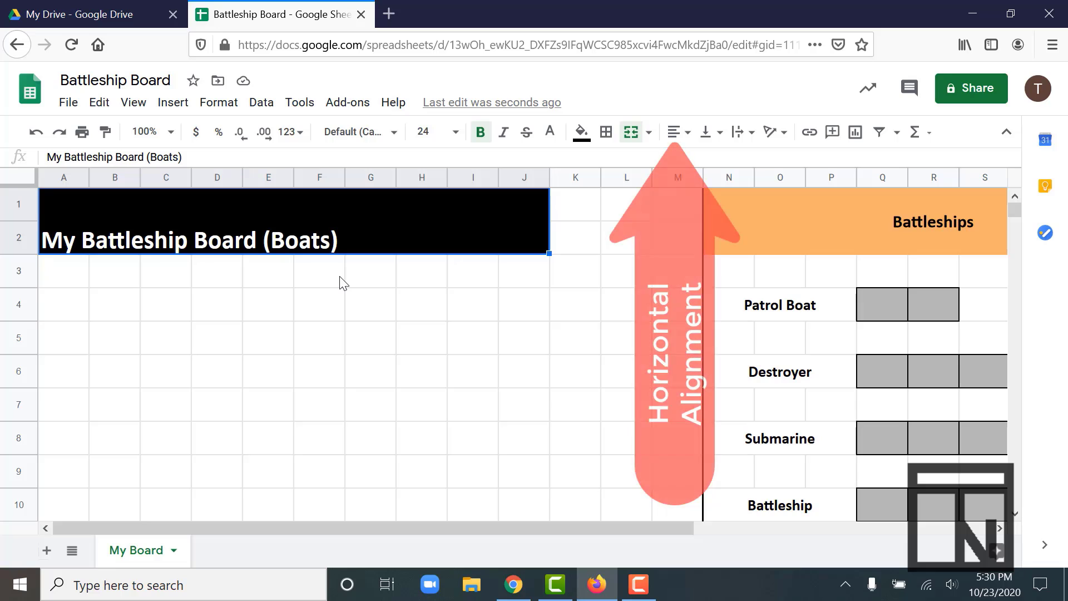
Center the board title horizontally and align it to the middle vertically in the merged cell
{"action": "left_click", "coordinate": [688, 133]}
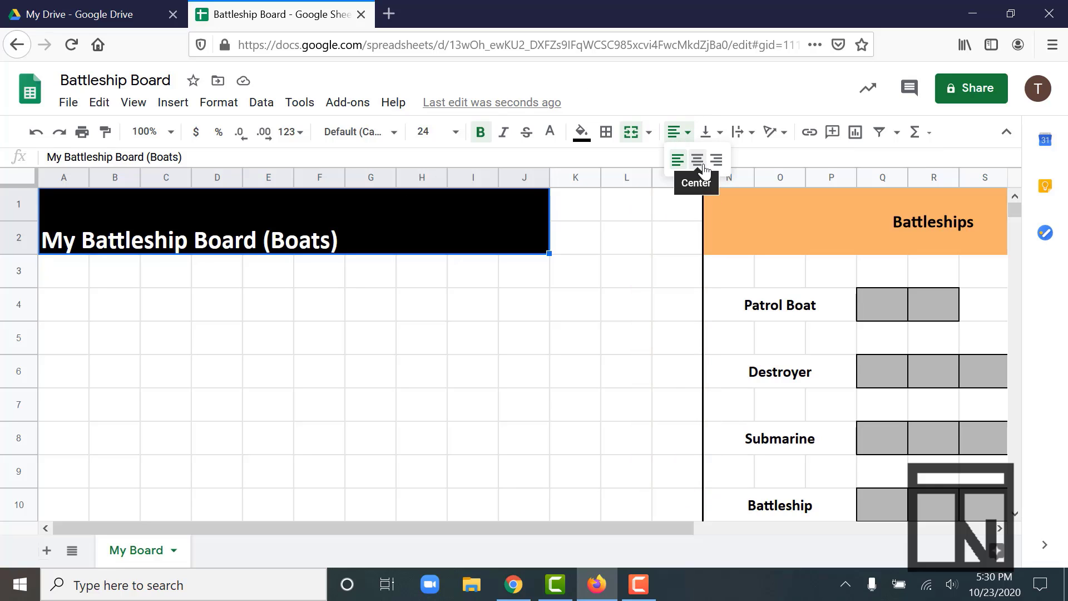
{"action": "left_click", "coordinate": [699, 162]}
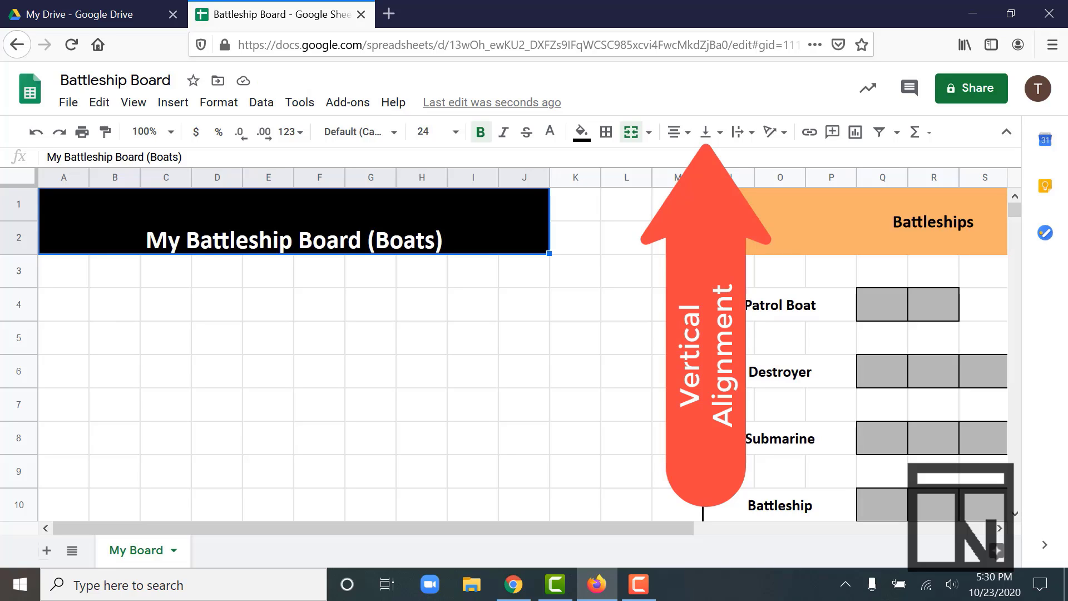
{"action": "left_click", "coordinate": [723, 137]}
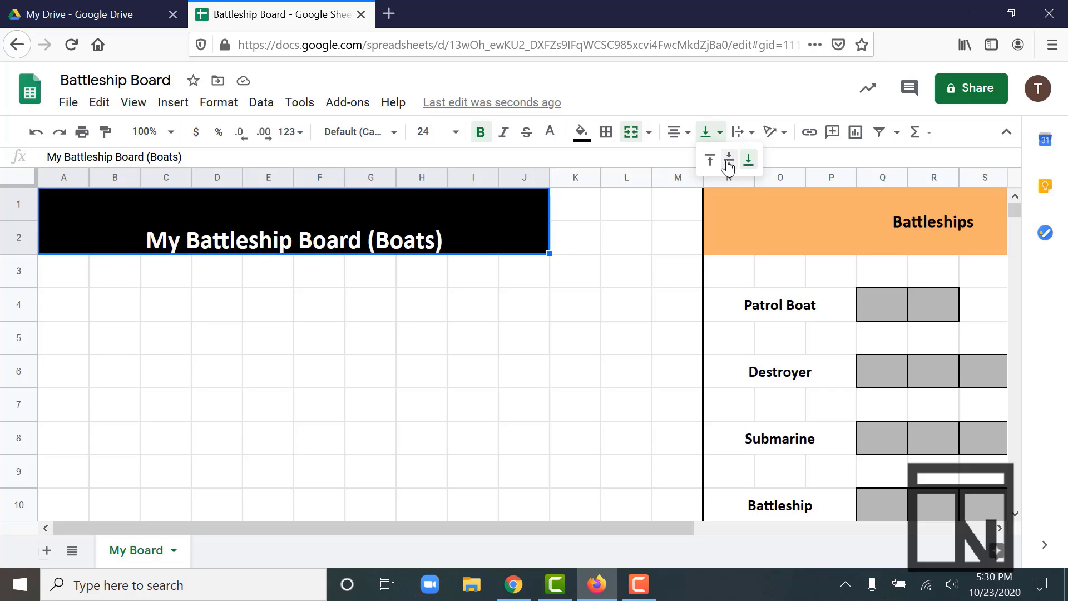
{"action": "left_click", "coordinate": [729, 160]}
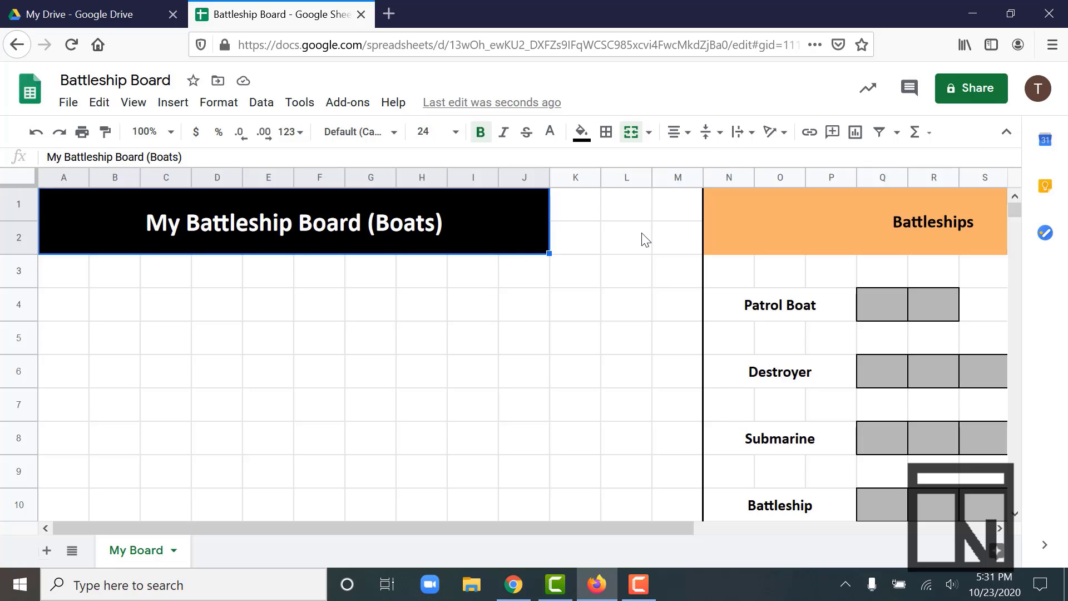
Apply all borders to the 10-by-10 grid A3:J12 below the board title
{"action": "scroll", "coordinate": [642, 242], "scroll_direction": "down", "scroll_amount": 3}
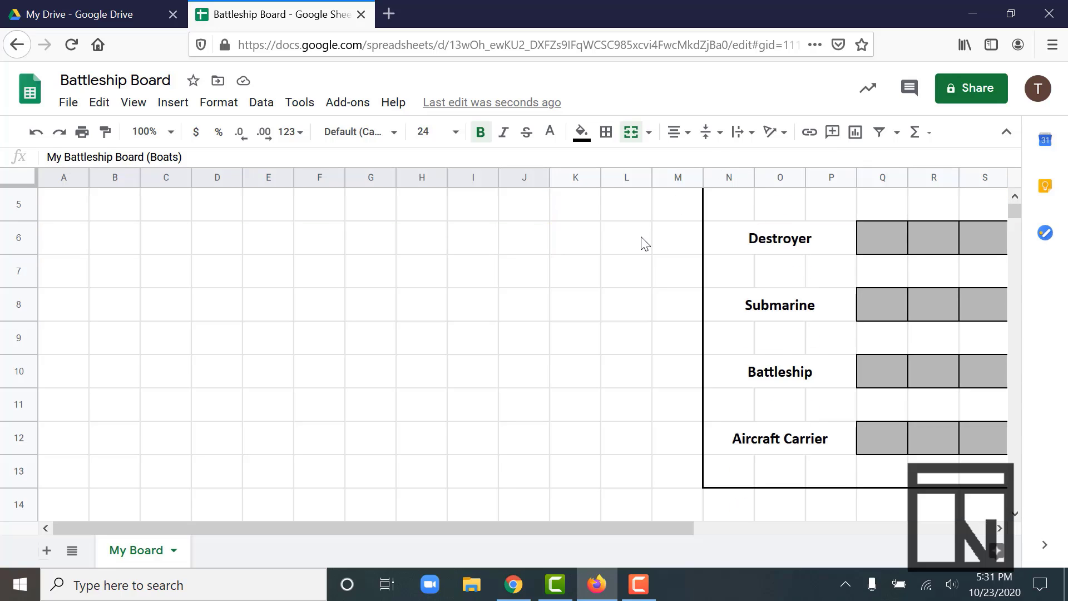
{"action": "scroll", "coordinate": [643, 243], "scroll_direction": "up", "scroll_amount": 3}
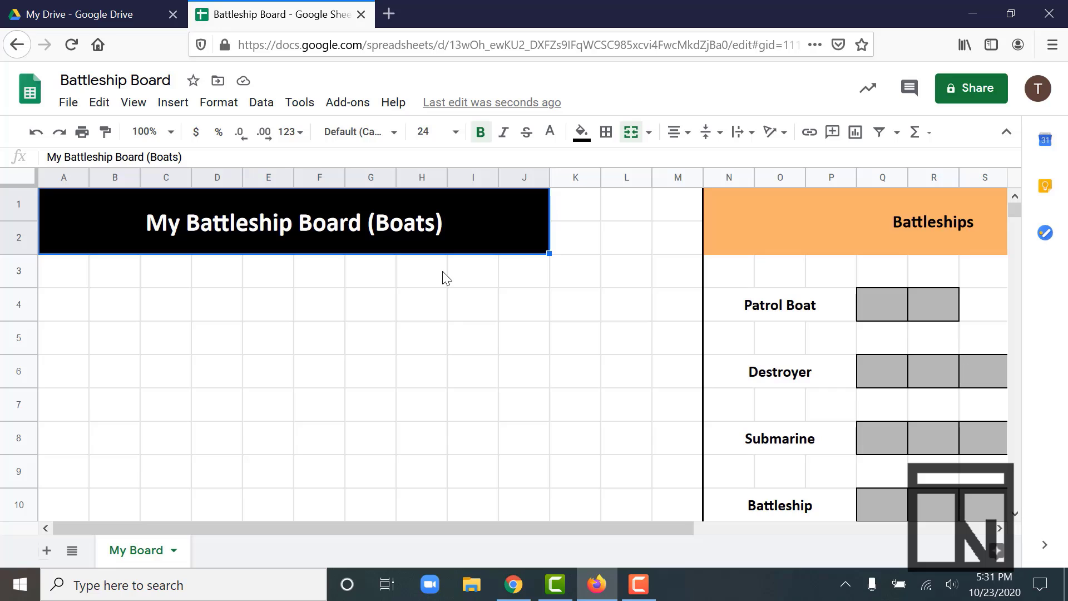
{"action": "left_click", "coordinate": [65, 282]}
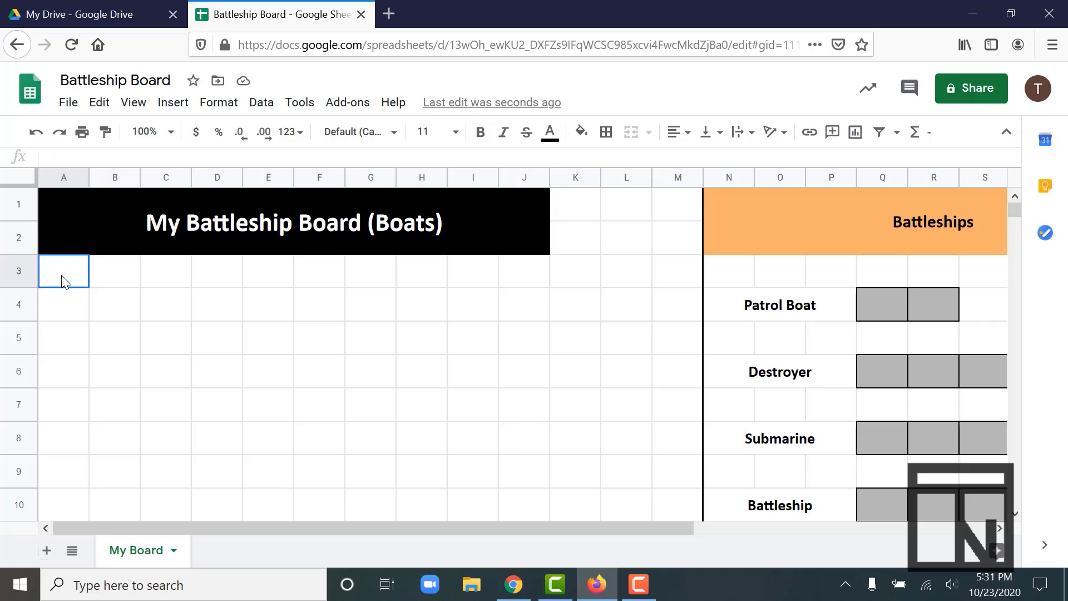
{"action": "left_click_drag", "start_coordinate": [62, 277], "coordinate": [519, 499]}
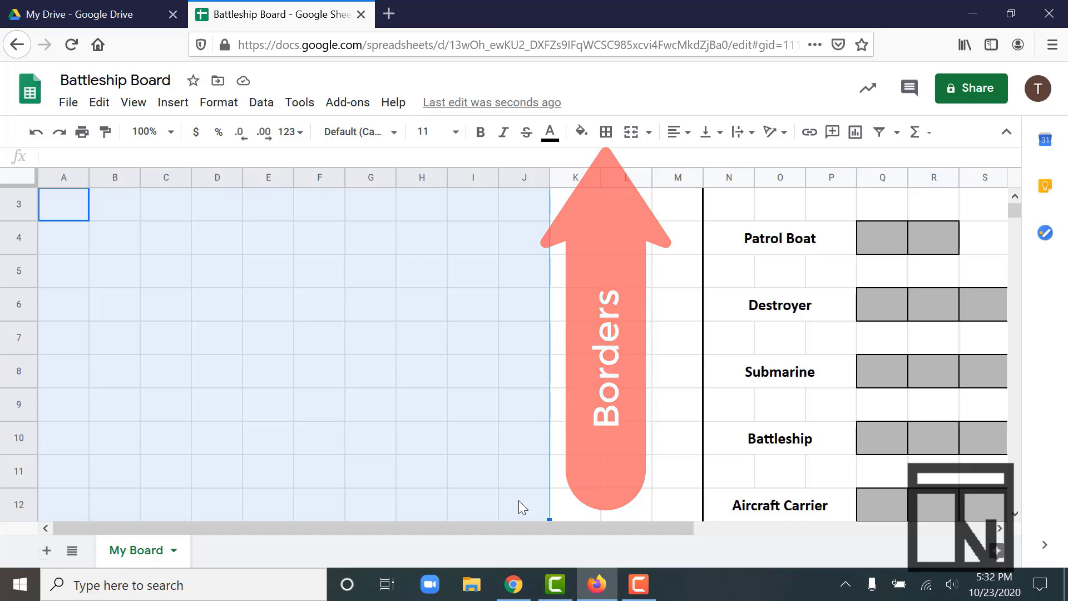
{"action": "left_click", "coordinate": [606, 134]}
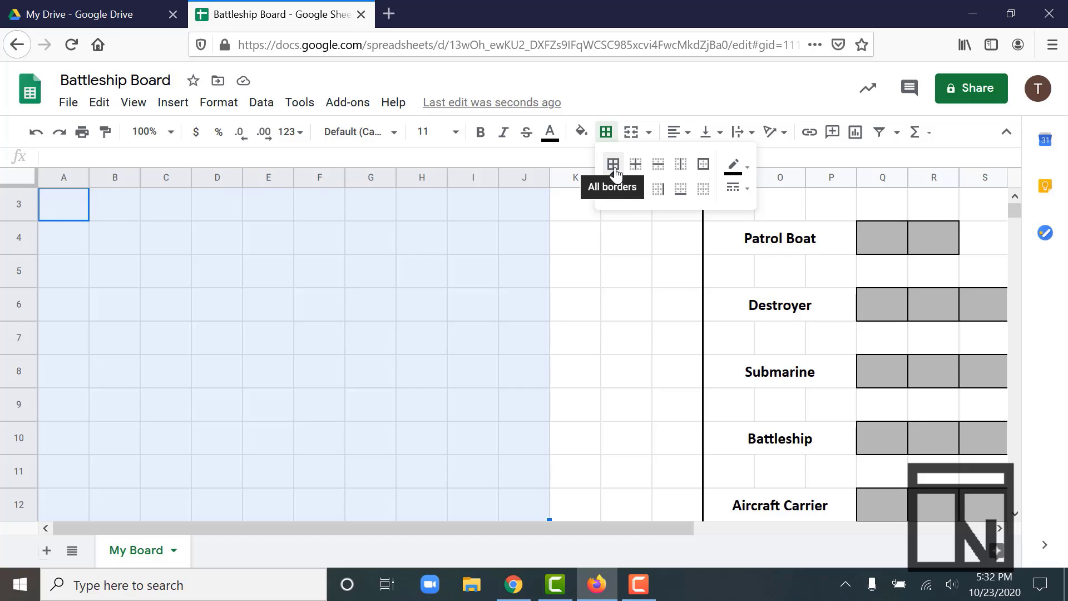
{"action": "left_click", "coordinate": [614, 164]}
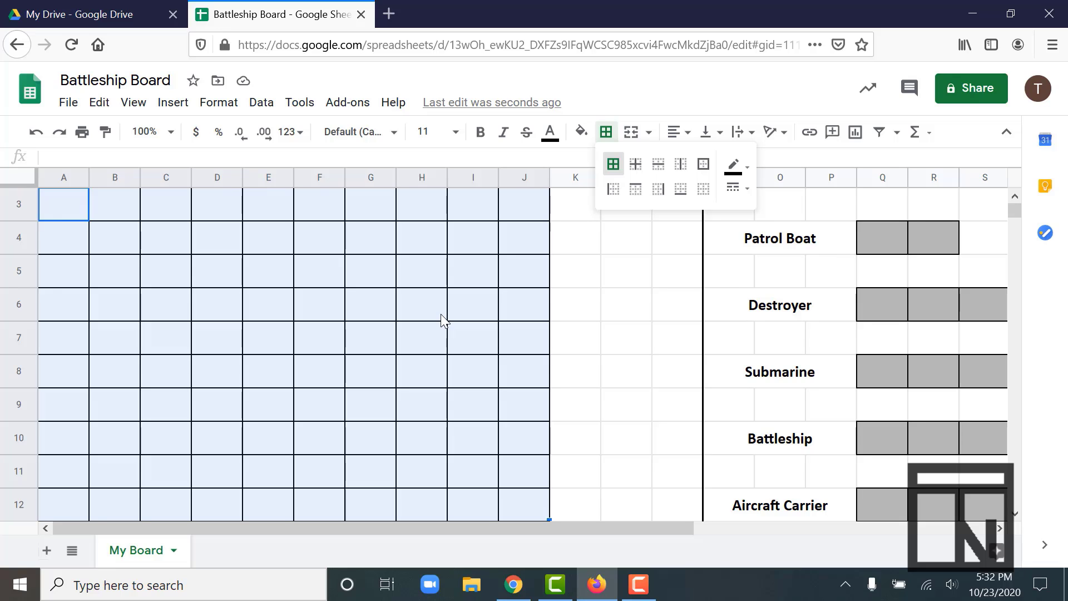
{"action": "scroll", "coordinate": [442, 320], "scroll_direction": "up", "scroll_amount": 2}
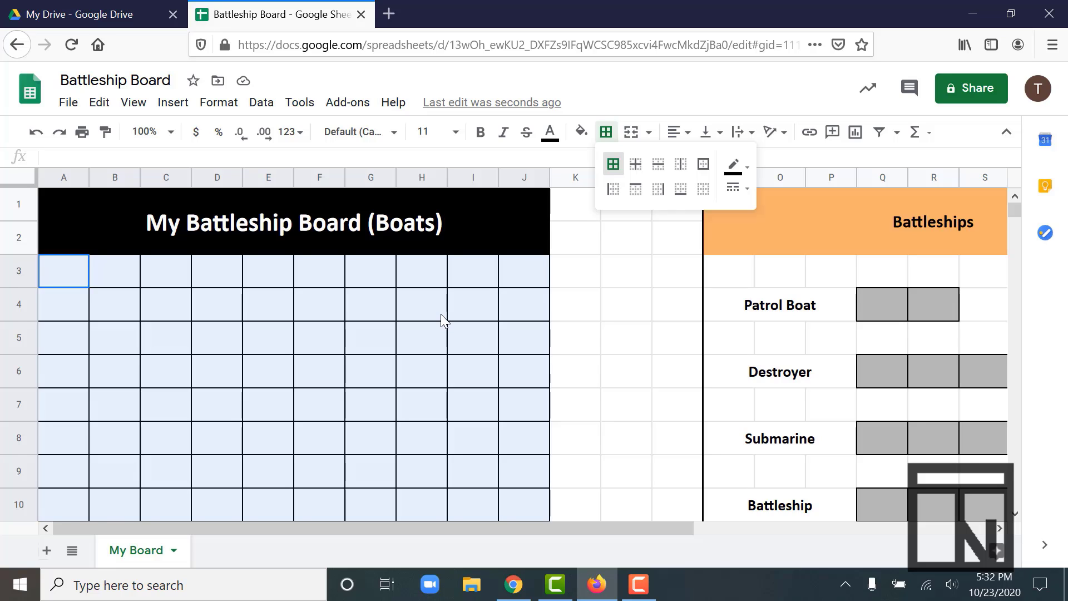
{"action": "left_click", "coordinate": [357, 192]}
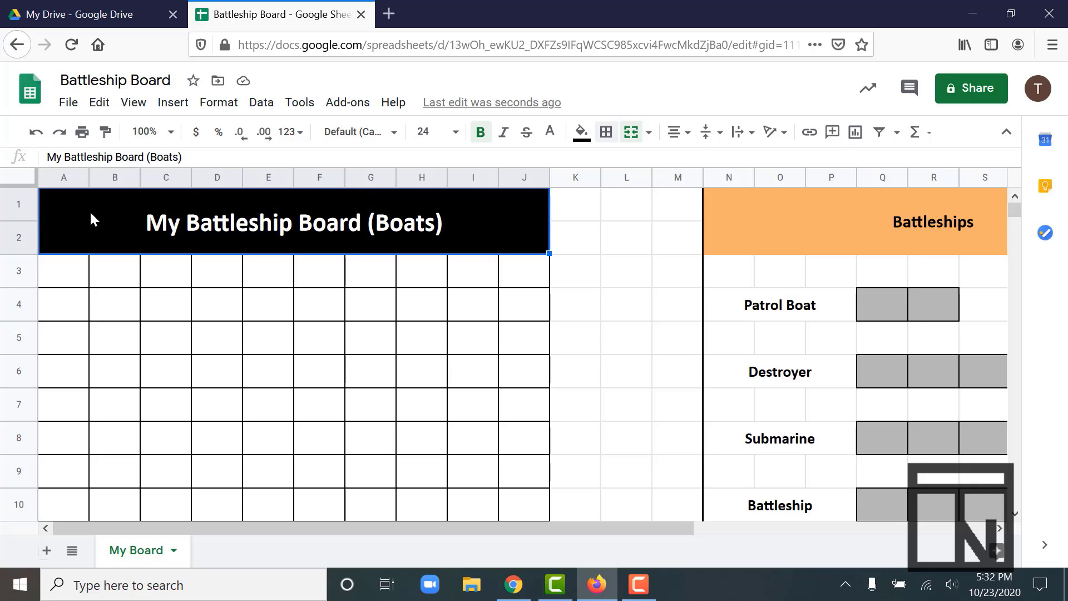
Add a thick solid black outer border around the title and grid, range A1:J12
{"action": "mouse_move", "coordinate": [70, 208]}
{"action": "left_mouse_down"}
{"action": "mouse_move", "coordinate": [73, 554]}
{"action": "mouse_move", "coordinate": [74, 214]}
{"action": "left_mouse_up"}
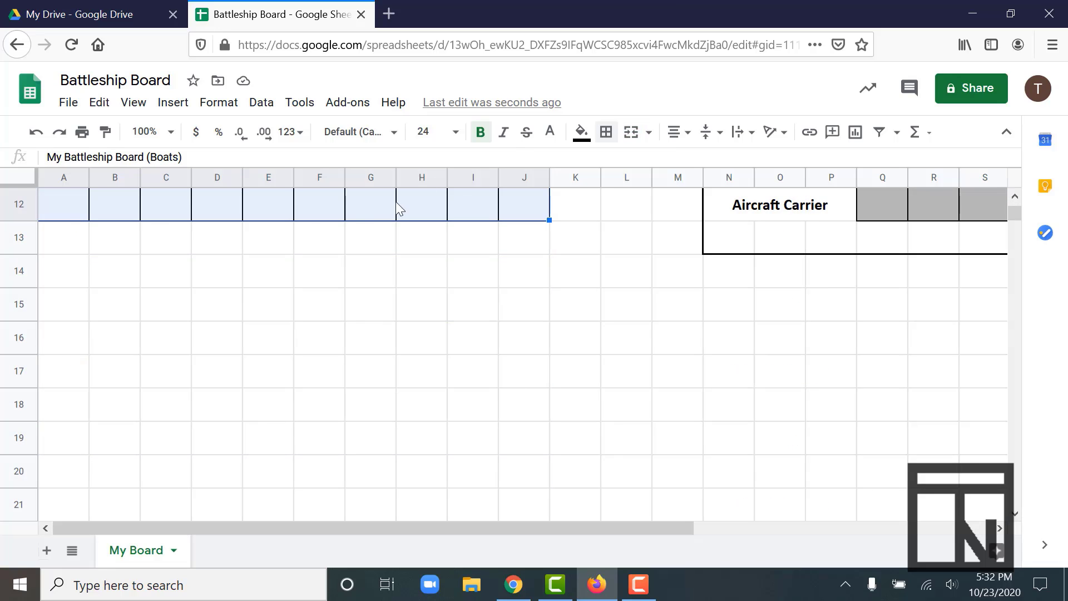
{"action": "left_click", "coordinate": [607, 134]}
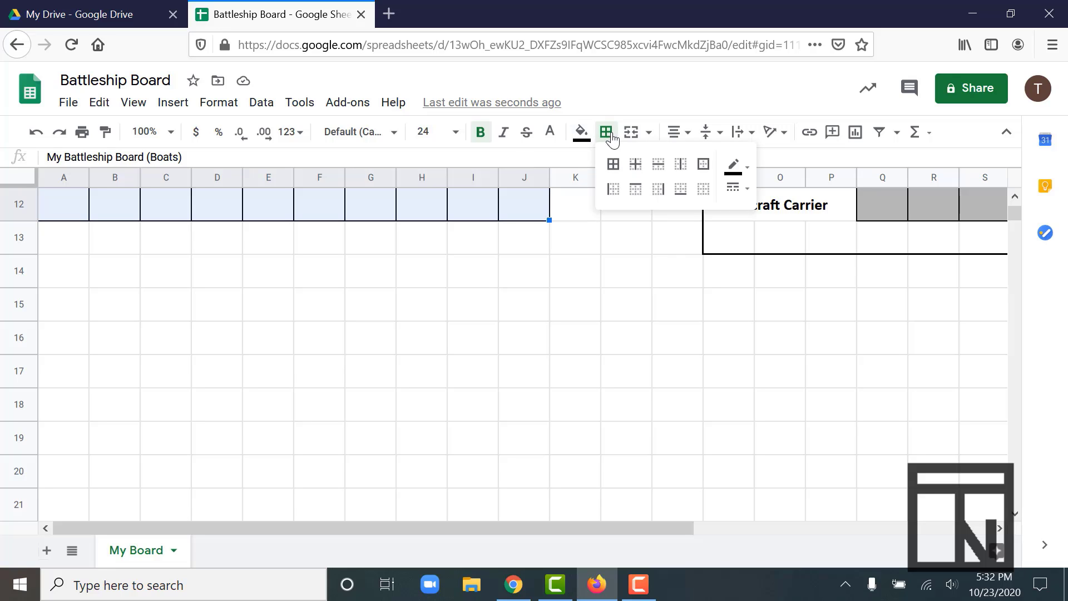
{"action": "left_click", "coordinate": [707, 167]}
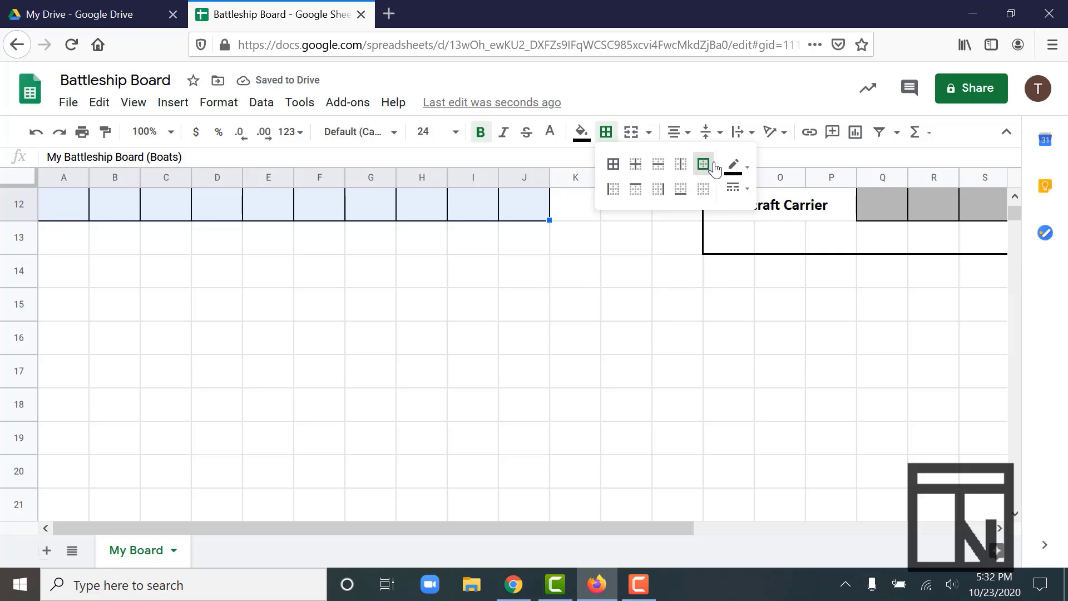
{"action": "left_click", "coordinate": [741, 196]}
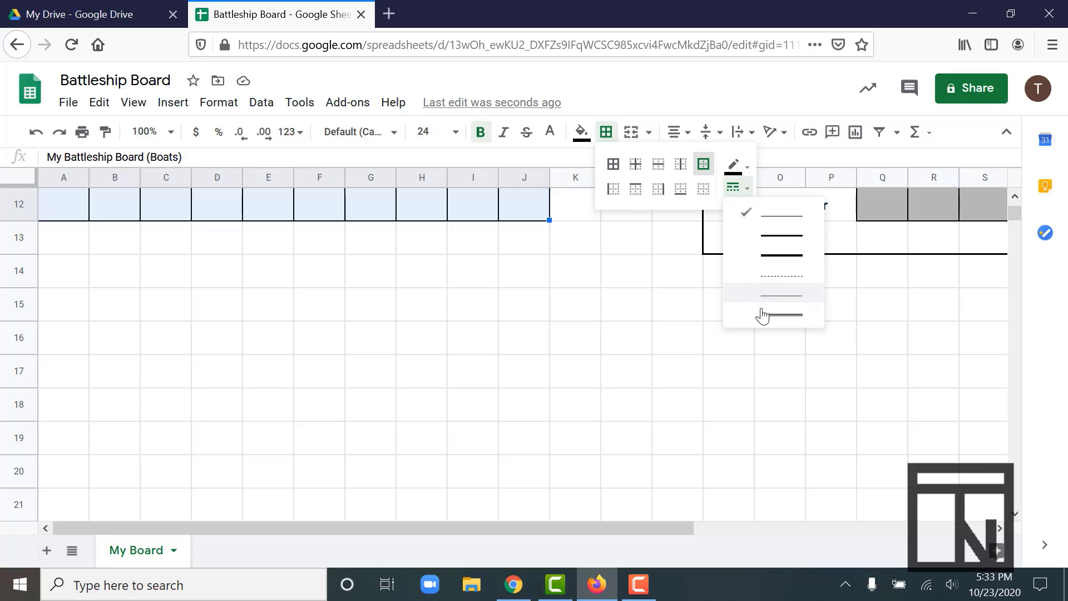
{"action": "left_click", "coordinate": [781, 256]}
{"action": "scroll", "coordinate": [532, 251], "scroll_direction": "up", "scroll_amount": 4}
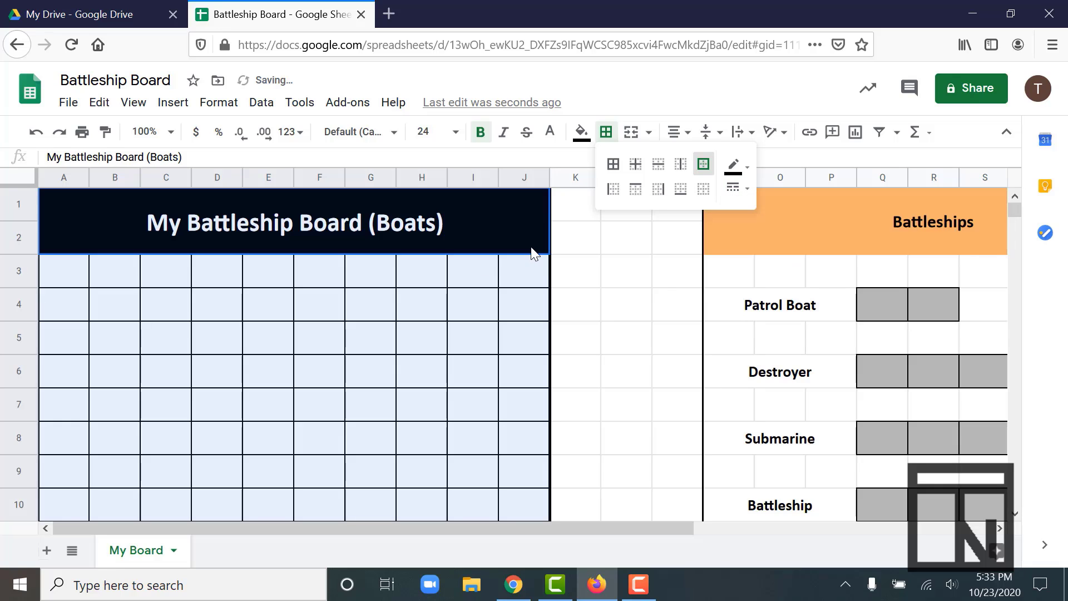
{"action": "left_click", "coordinate": [498, 280]}
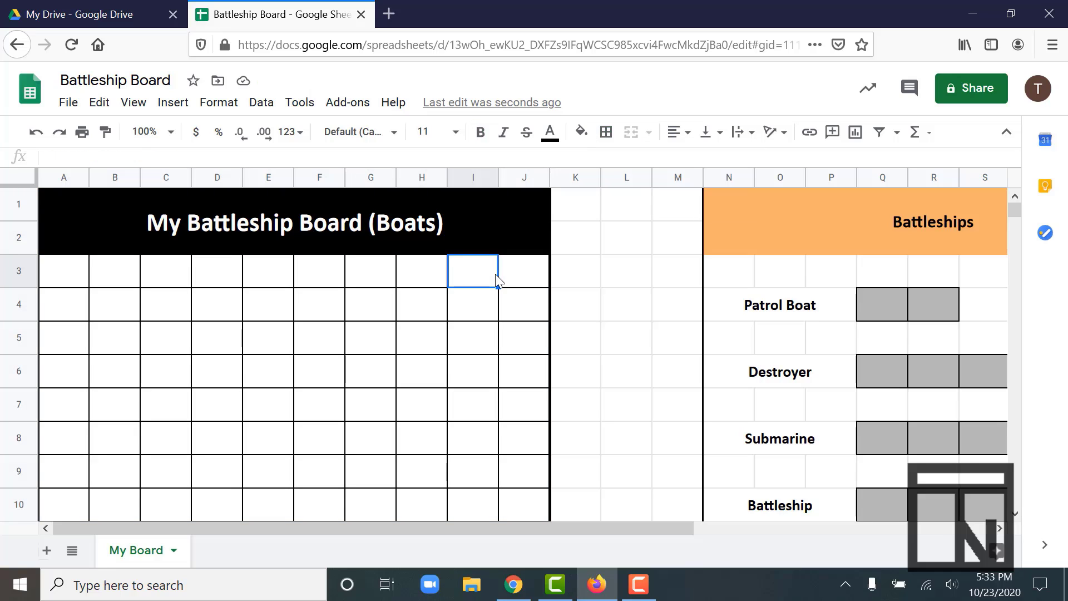
{"action": "scroll", "coordinate": [498, 280], "scroll_direction": "down", "scroll_amount": 3}
{"action": "scroll", "coordinate": [498, 279], "scroll_direction": "up", "scroll_amount": 3}
Fill the 10-by-10 grid cells A3:J12 with light blue
{"action": "mouse_move", "coordinate": [66, 281]}
{"action": "left_mouse_down"}
{"action": "mouse_move", "coordinate": [416, 438]}
{"action": "mouse_move", "coordinate": [529, 515]}
{"action": "mouse_move", "coordinate": [524, 548]}
{"action": "mouse_move", "coordinate": [499, 375]}
{"action": "mouse_move", "coordinate": [522, 374]}
{"action": "left_mouse_up"}
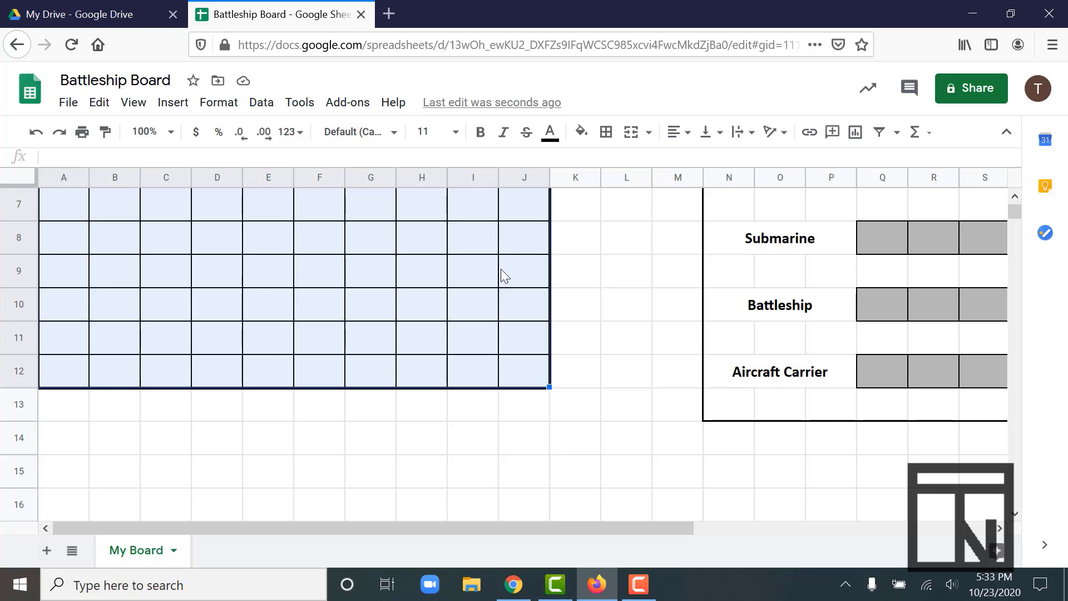
{"action": "left_click", "coordinate": [581, 132]}
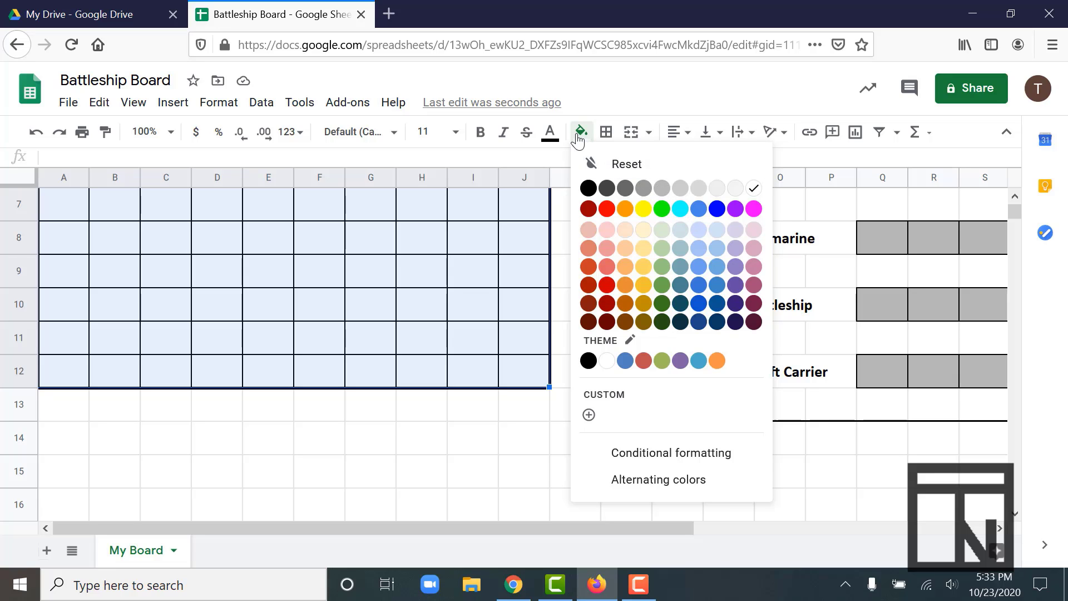
{"action": "left_click", "coordinate": [716, 235]}
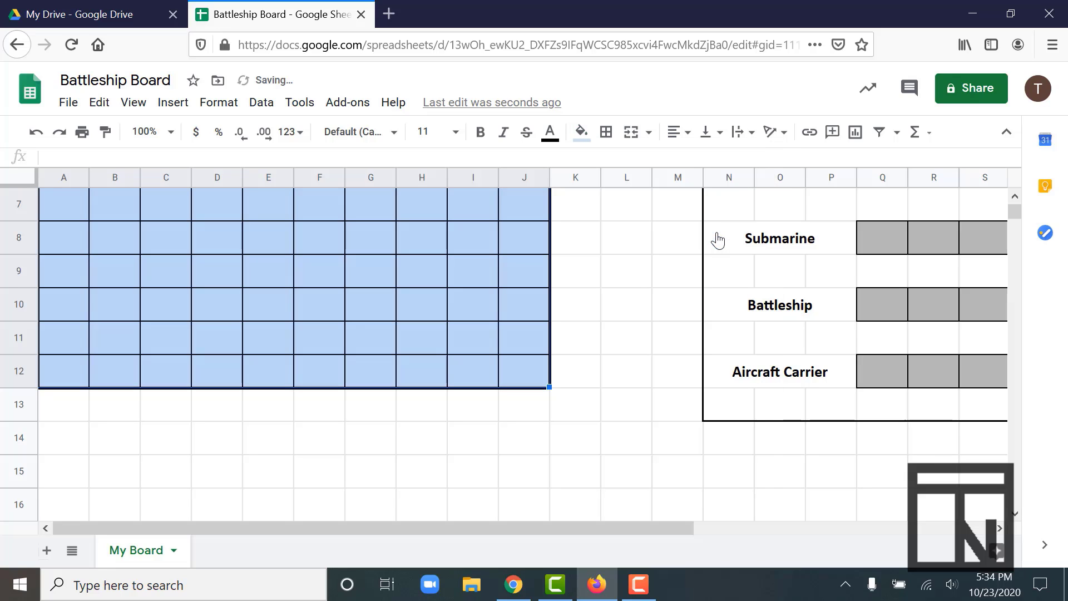
{"action": "scroll", "coordinate": [381, 292], "scroll_direction": "up", "scroll_amount": 3}
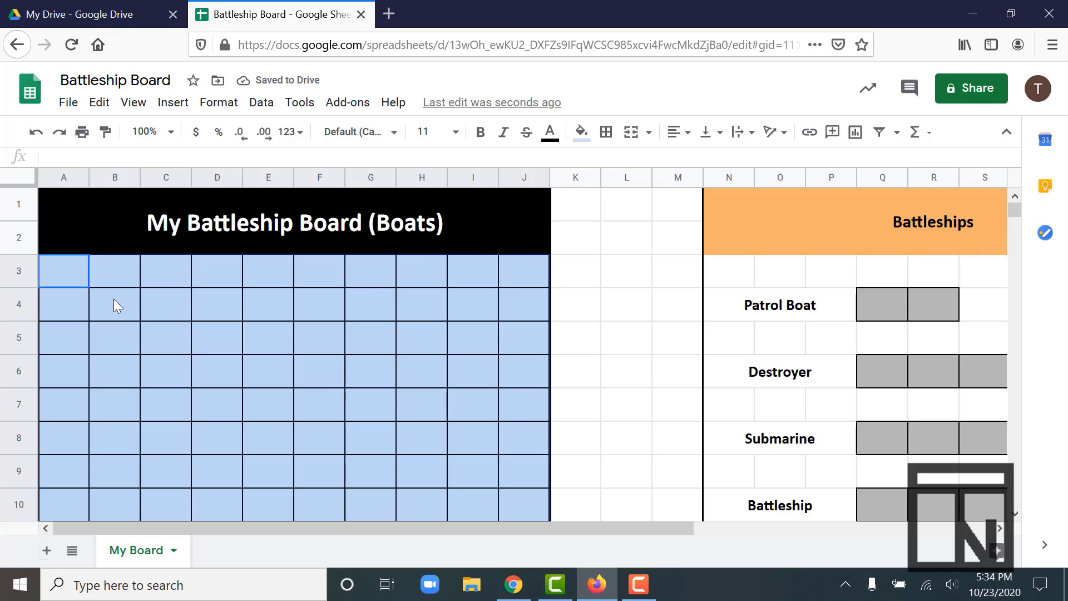
{"action": "left_click", "coordinate": [75, 272]}
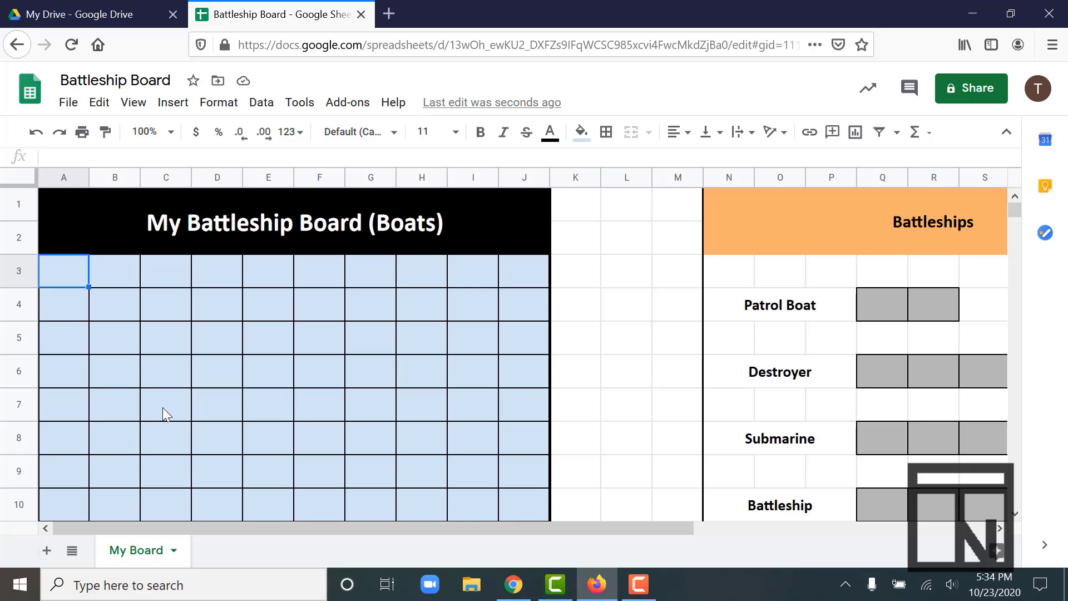
Duplicate the My Board sheet and compare the copy with the original
{"action": "right_click", "coordinate": [145, 554]}
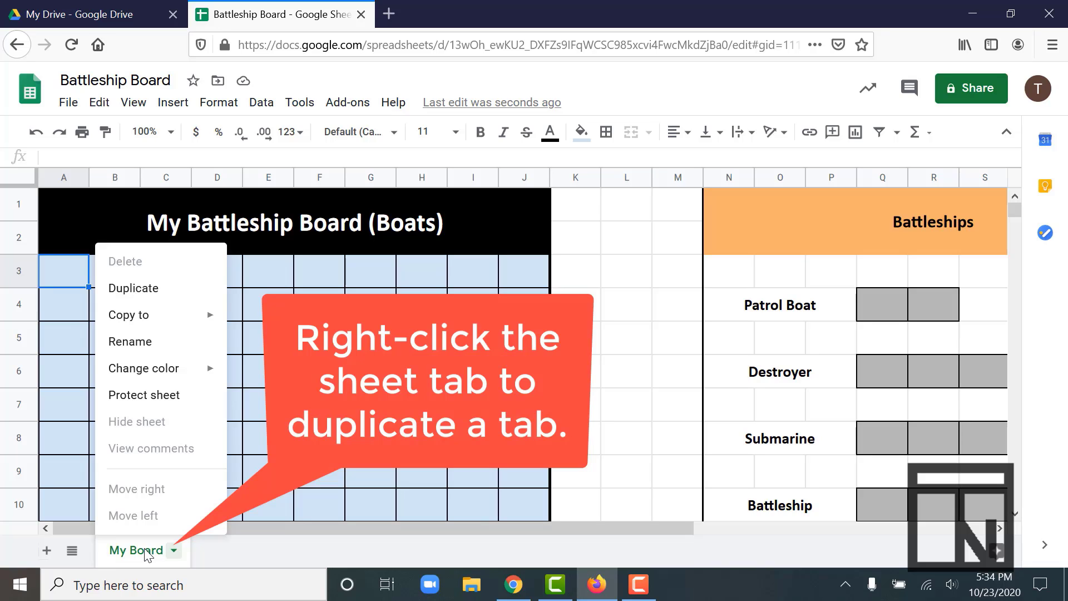
{"action": "left_click", "coordinate": [132, 299]}
{"action": "left_click", "coordinate": [132, 298]}
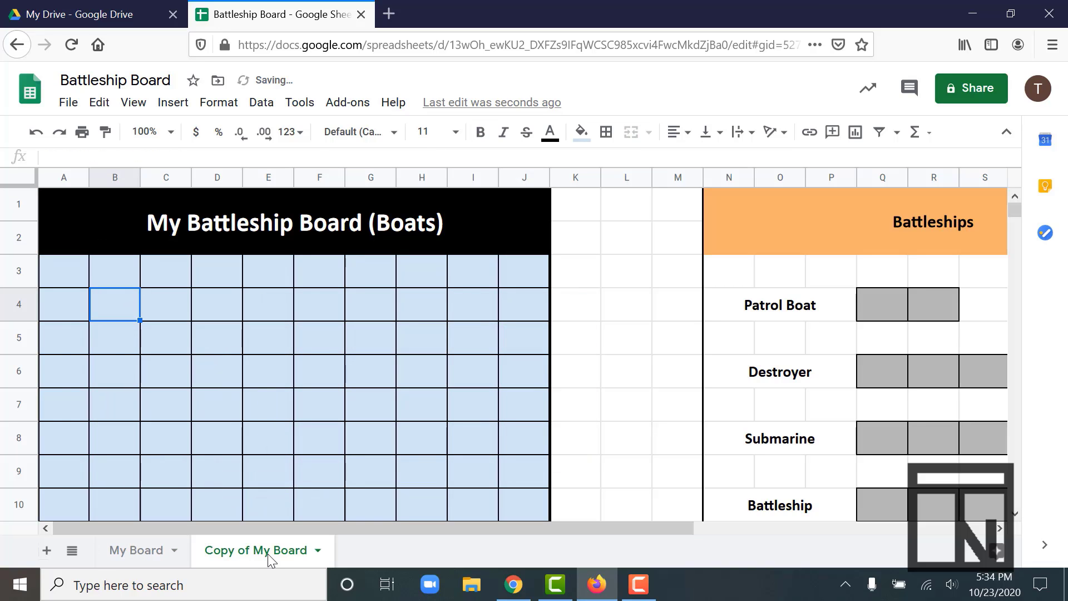
{"action": "left_click", "coordinate": [142, 554]}
{"action": "left_click", "coordinate": [237, 553]}
{"action": "left_click", "coordinate": [139, 553]}
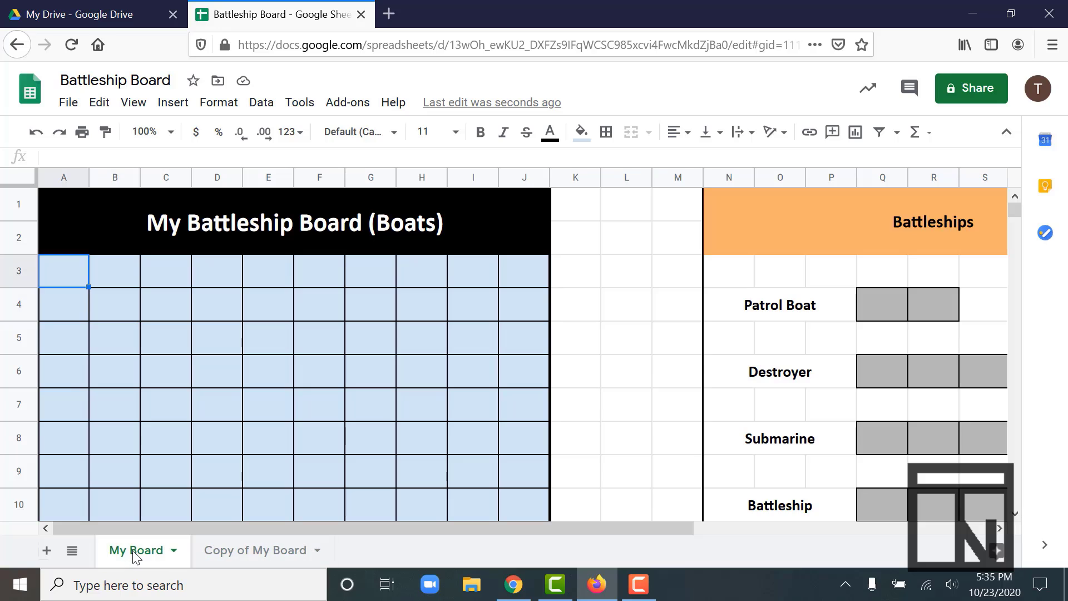
{"action": "left_click", "coordinate": [240, 552]}
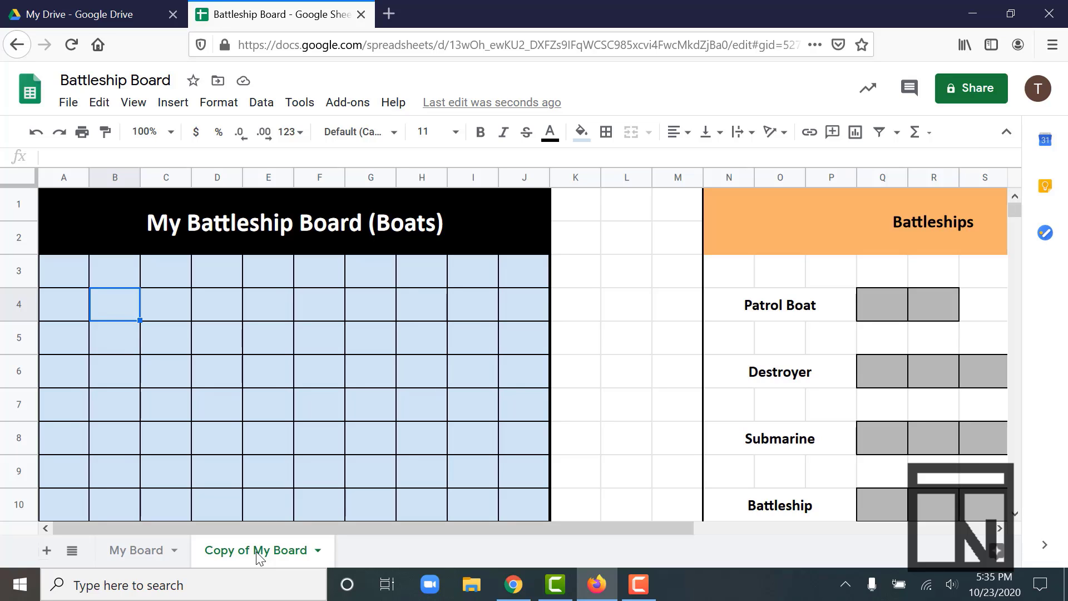
Rename the duplicated sheet as "Enemy Board"
{"action": "right_click", "coordinate": [258, 556]}
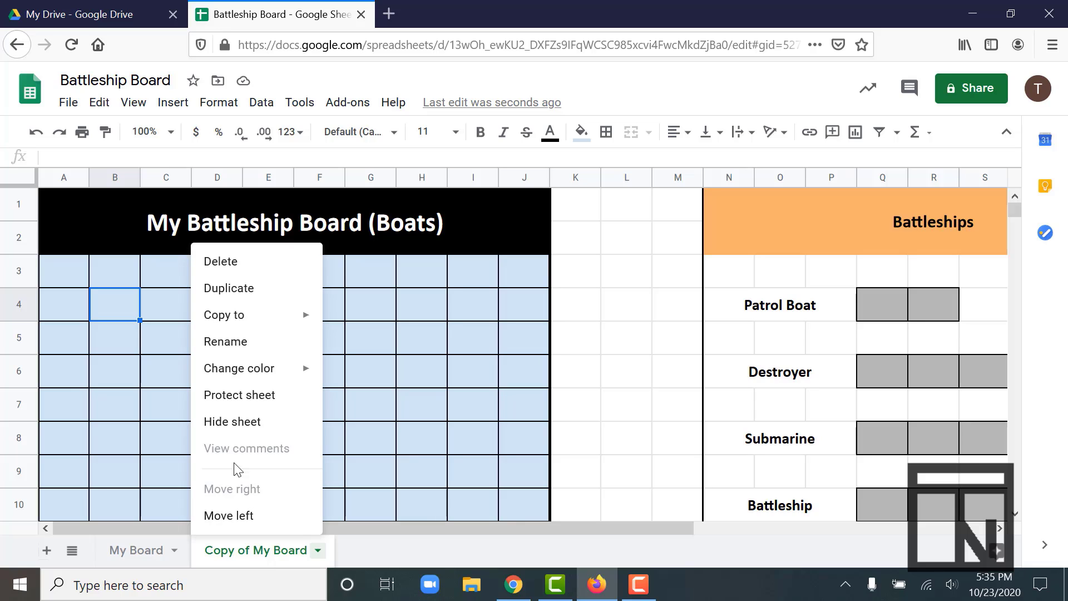
{"action": "left_click", "coordinate": [228, 345]}
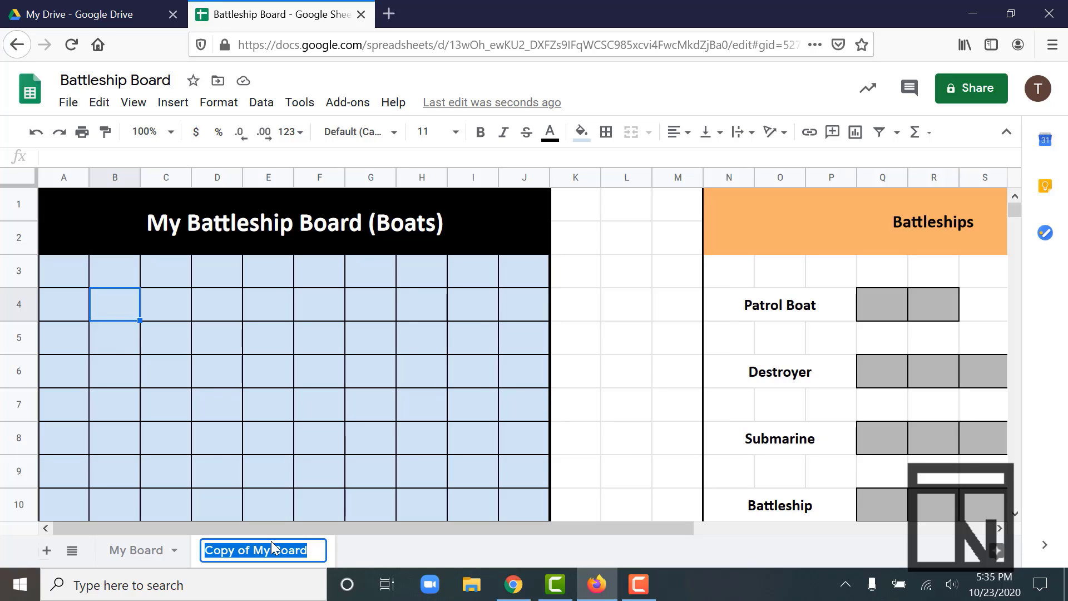
{"action": "type", "text": "E"}
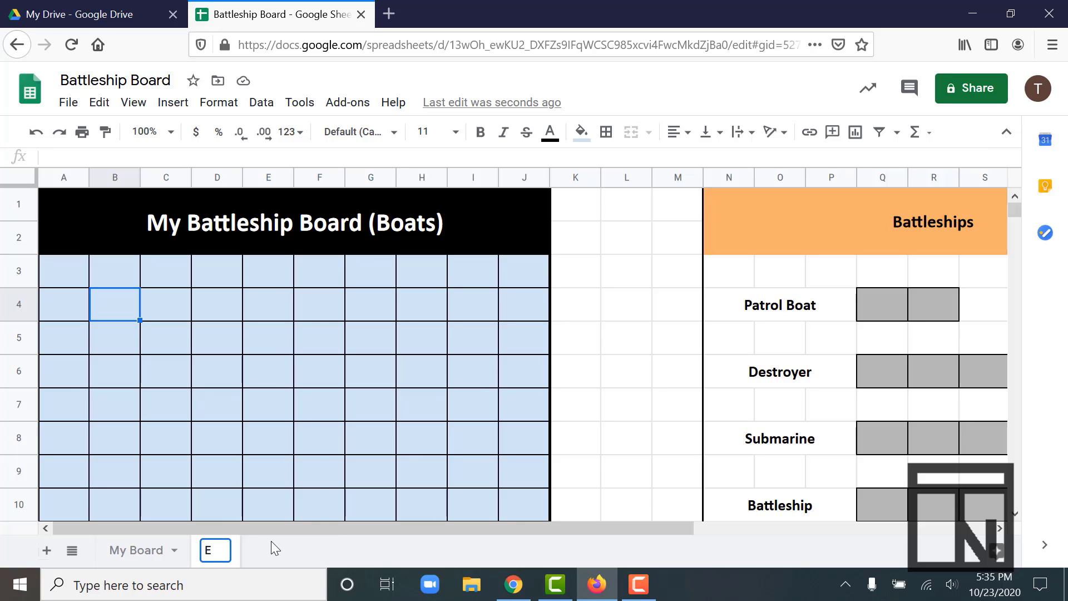
{"action": "type", "text": "nemy Board"}
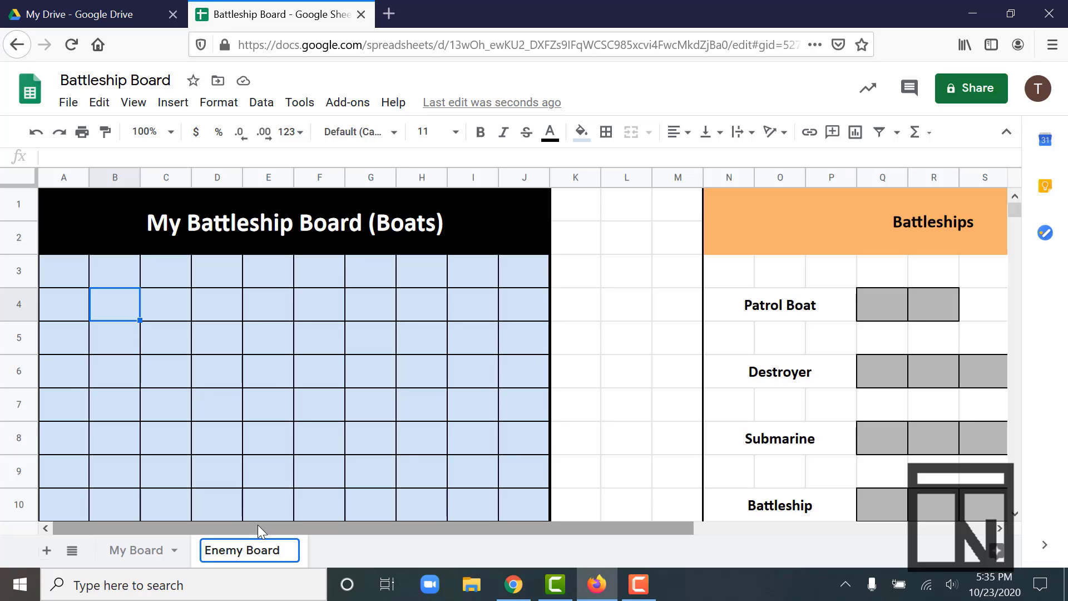
{"action": "key", "text": "Return"}
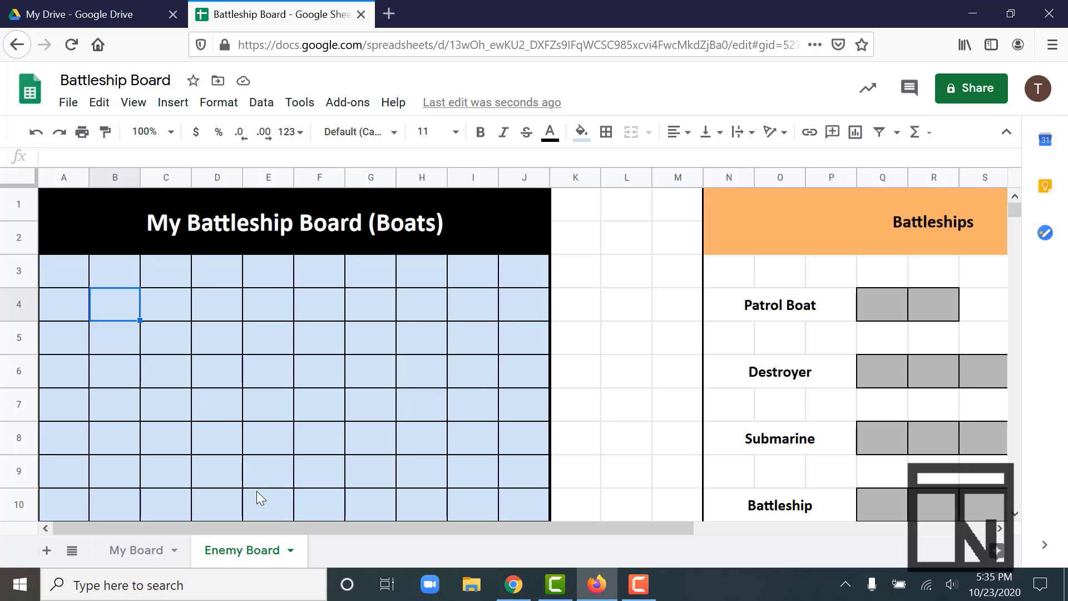
Set the Enemy Board sheet tab's color to red and compare the two sheets
{"action": "right_click", "coordinate": [254, 554]}
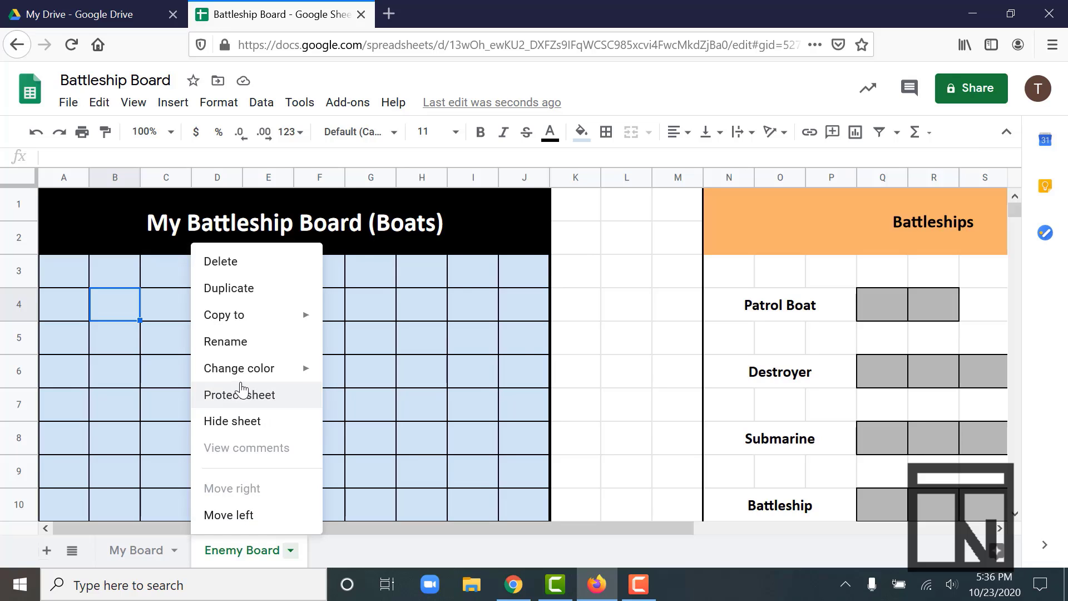
{"action": "mouse_move", "coordinate": [245, 381]}
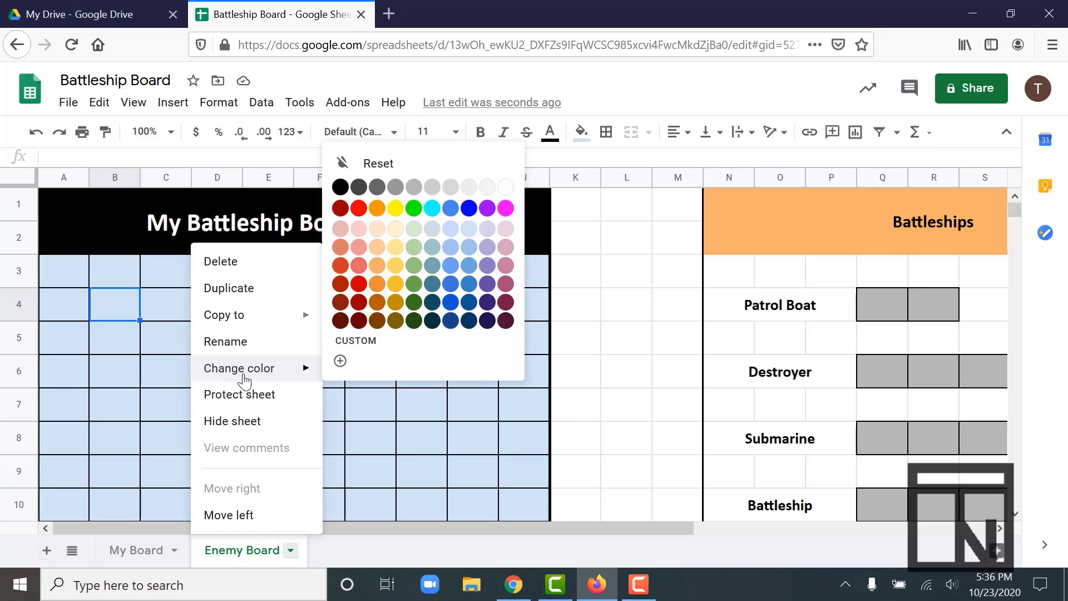
{"action": "left_click", "coordinate": [362, 211]}
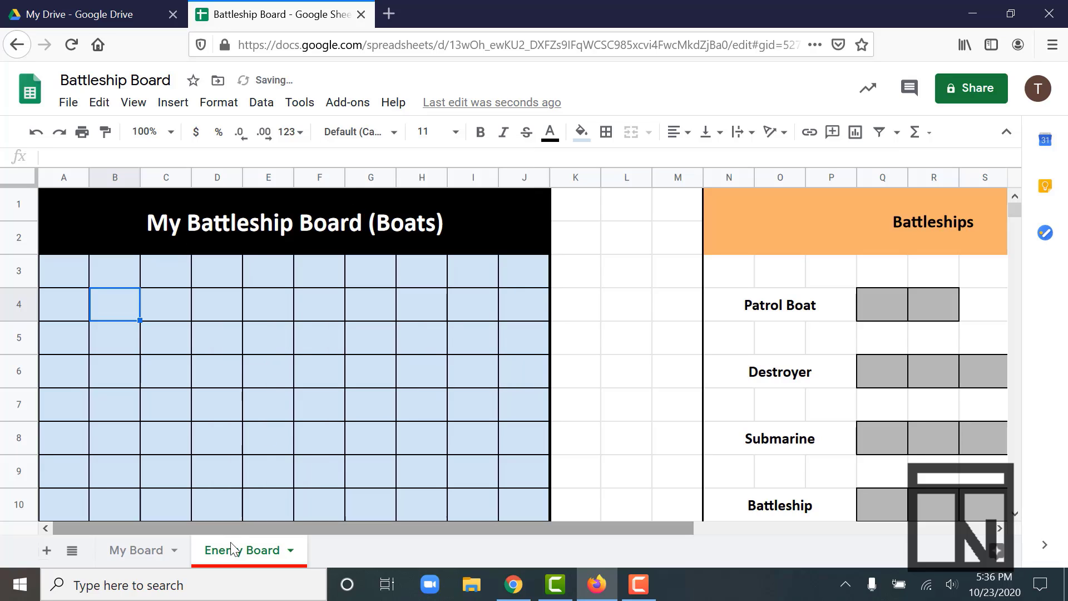
{"action": "left_click", "coordinate": [158, 557]}
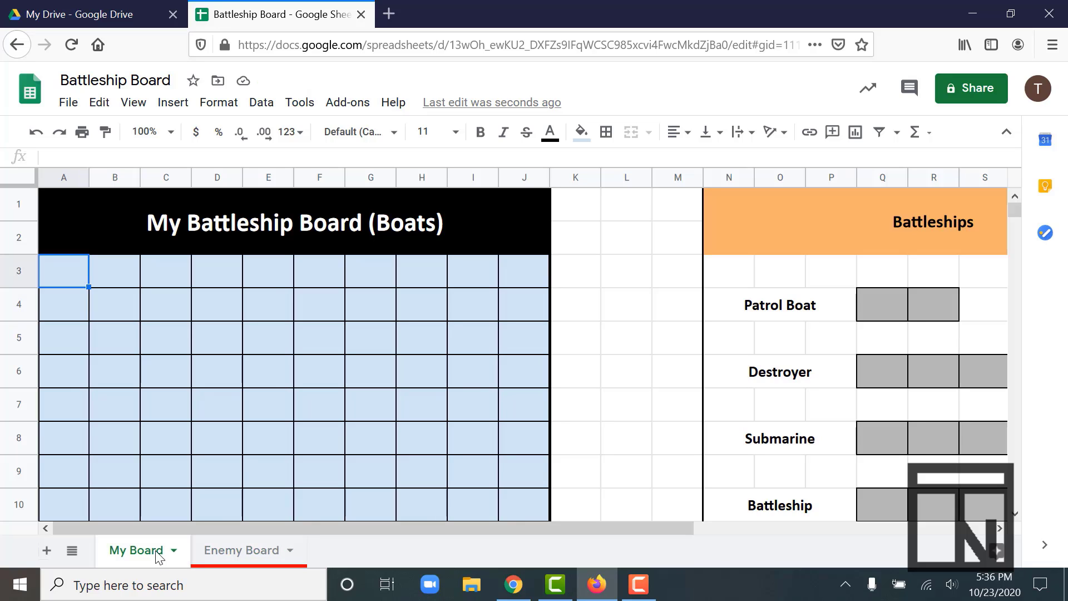
{"action": "left_click", "coordinate": [212, 554]}
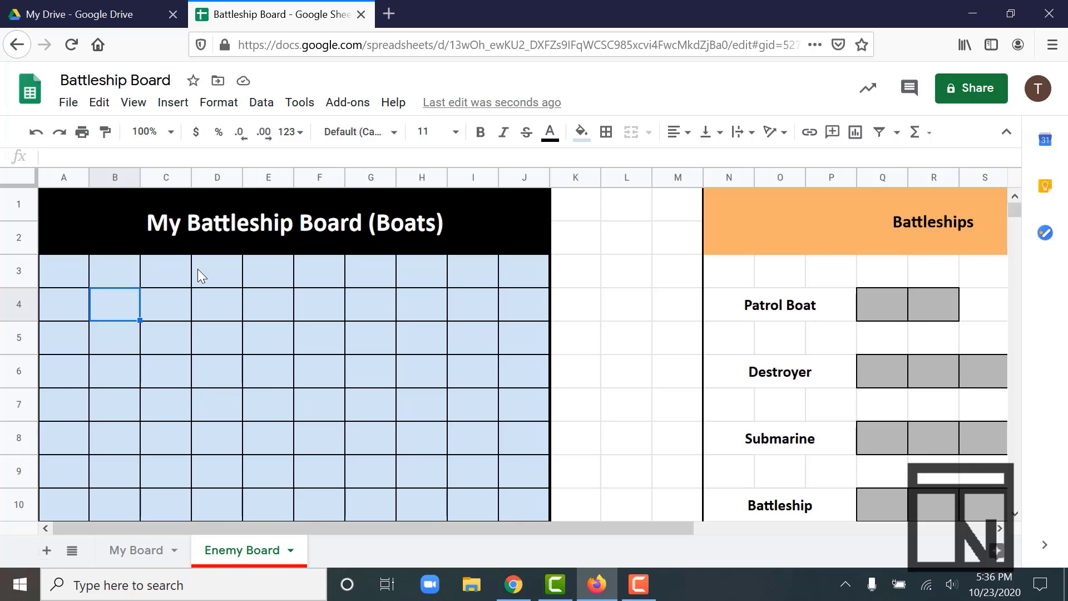
Change the fill of the merged title cell on the Enemy Board sheet to red
{"action": "left_click", "coordinate": [107, 225]}
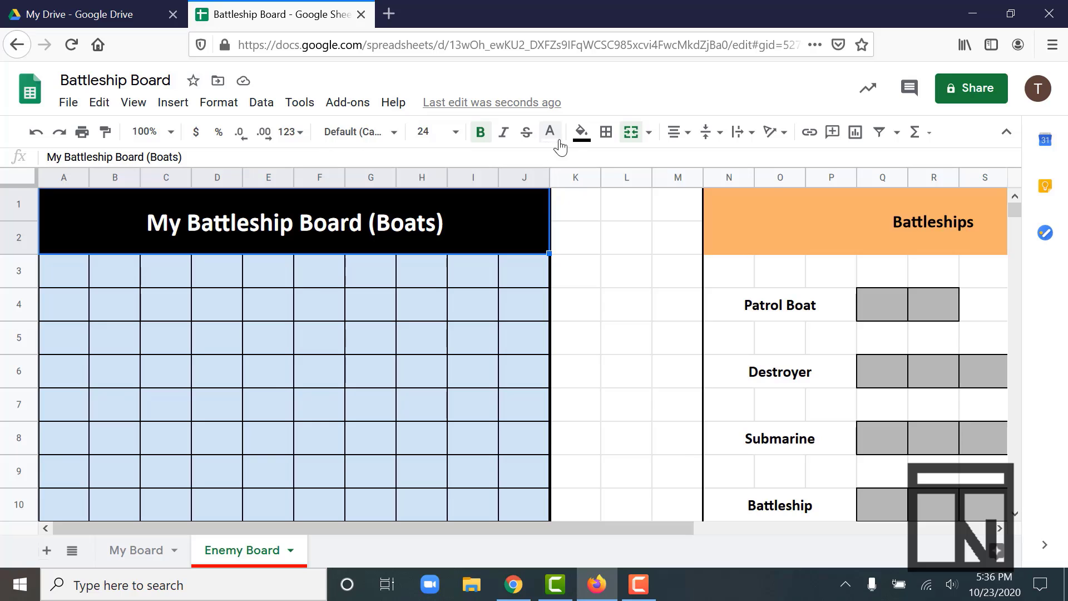
{"action": "left_click", "coordinate": [580, 133]}
{"action": "left_click", "coordinate": [608, 209]}
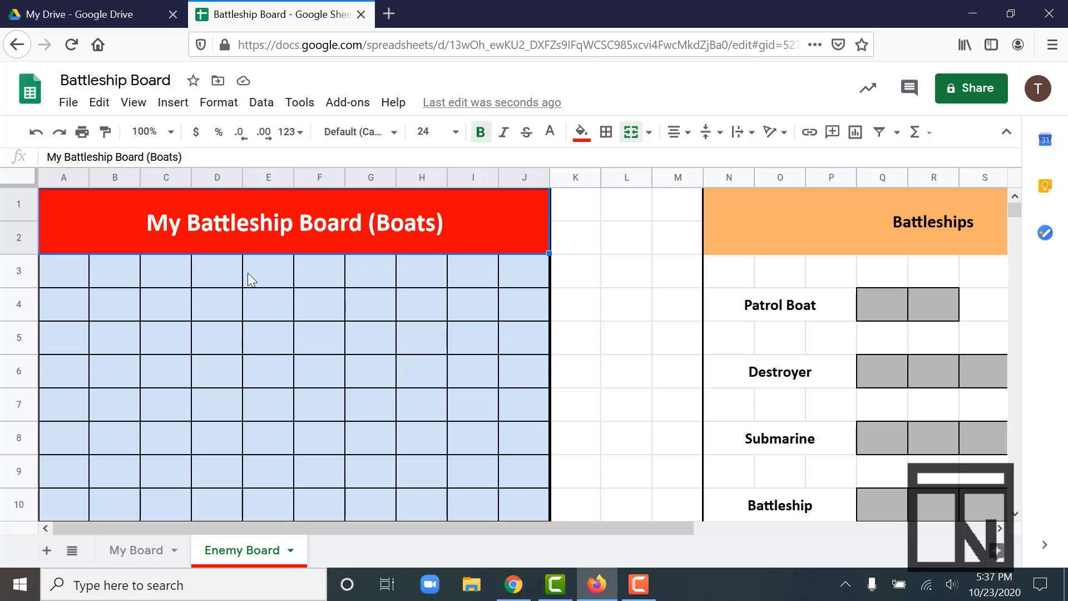
Replace the title text on the Enemy Board sheet with "Enemy Board (Shots fired)"
{"action": "type", "text": "Enemby"}
{"action": "key", "text": "BackSpace"}
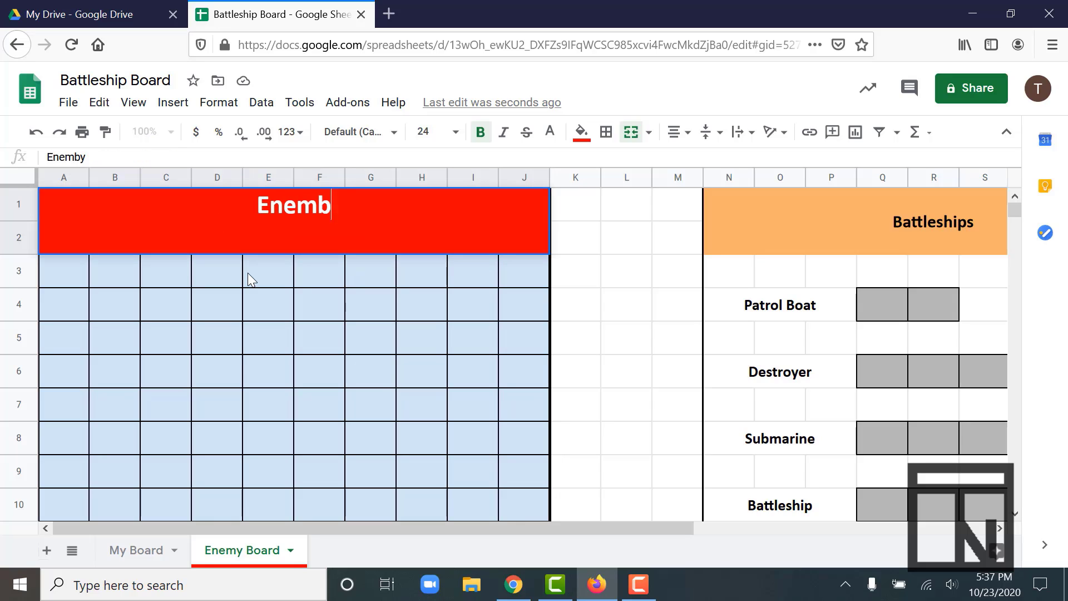
{"action": "key", "text": "BackSpace"}
{"action": "type", "text": "y Board"}
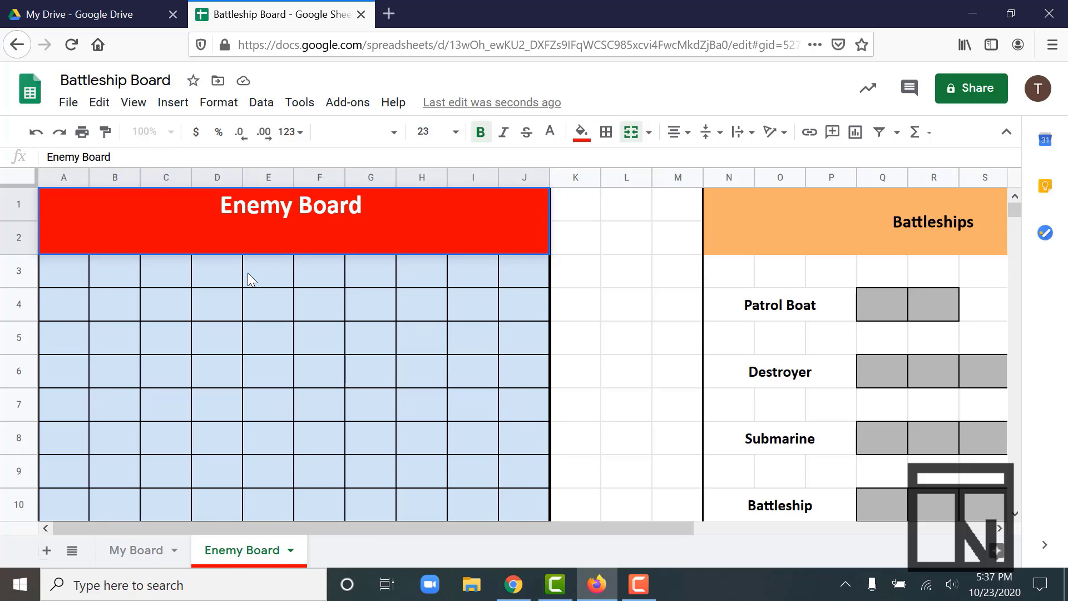
{"action": "type", "text": " (Shots fired)"}
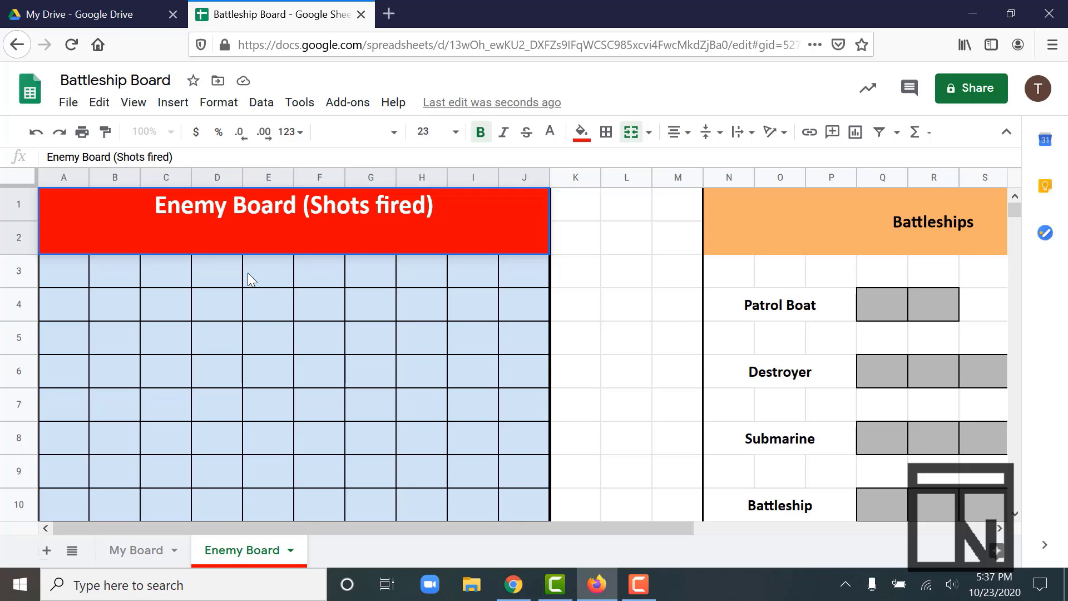
{"action": "key", "text": "Return"}
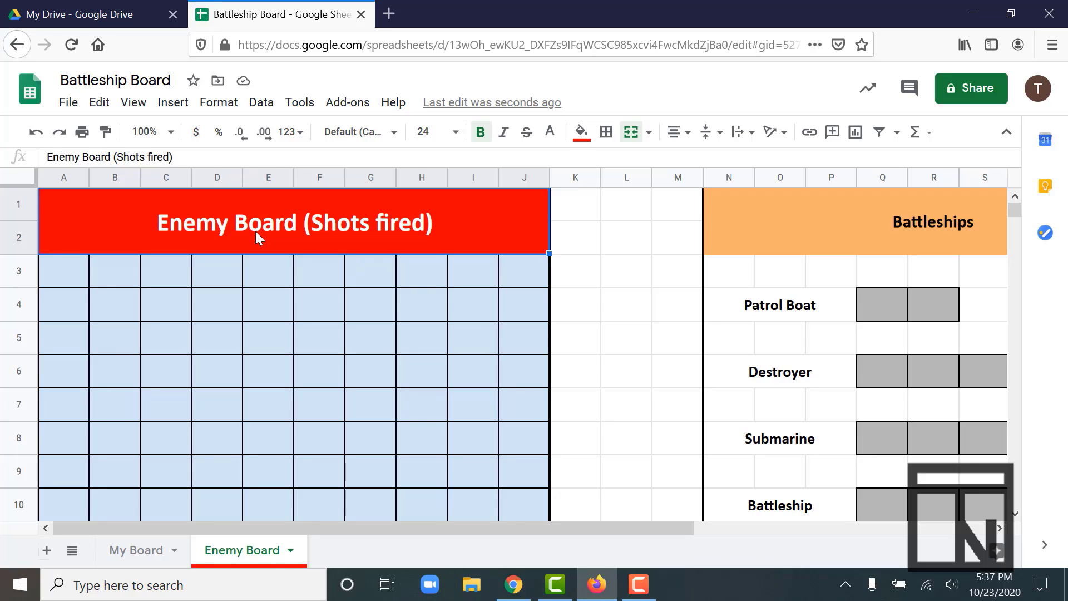
{"action": "left_click", "coordinate": [192, 156]}
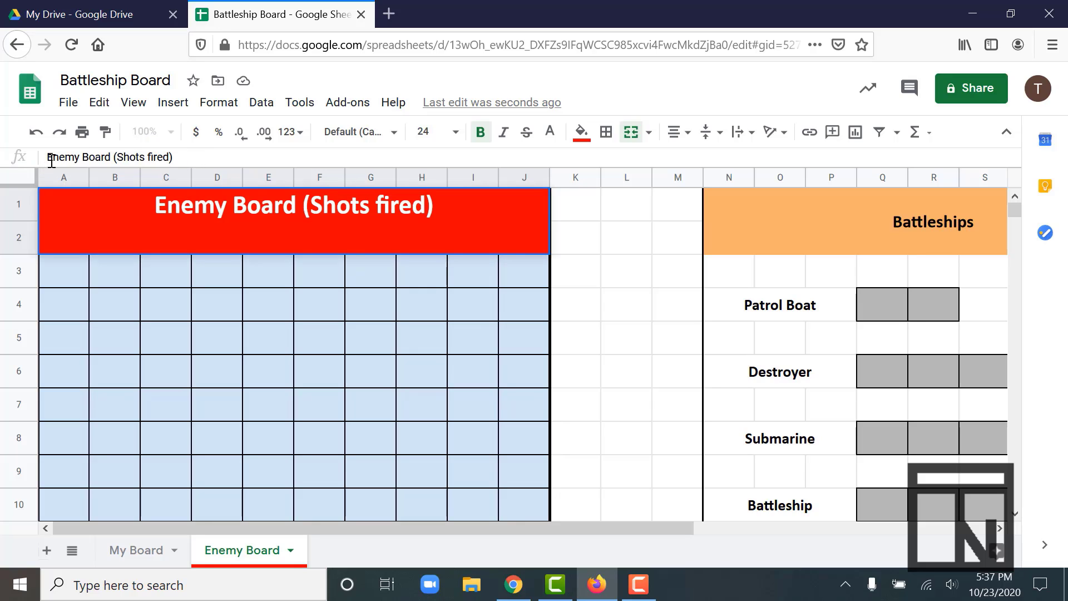
{"action": "left_click", "coordinate": [83, 157]}
{"action": "key", "text": "Return"}
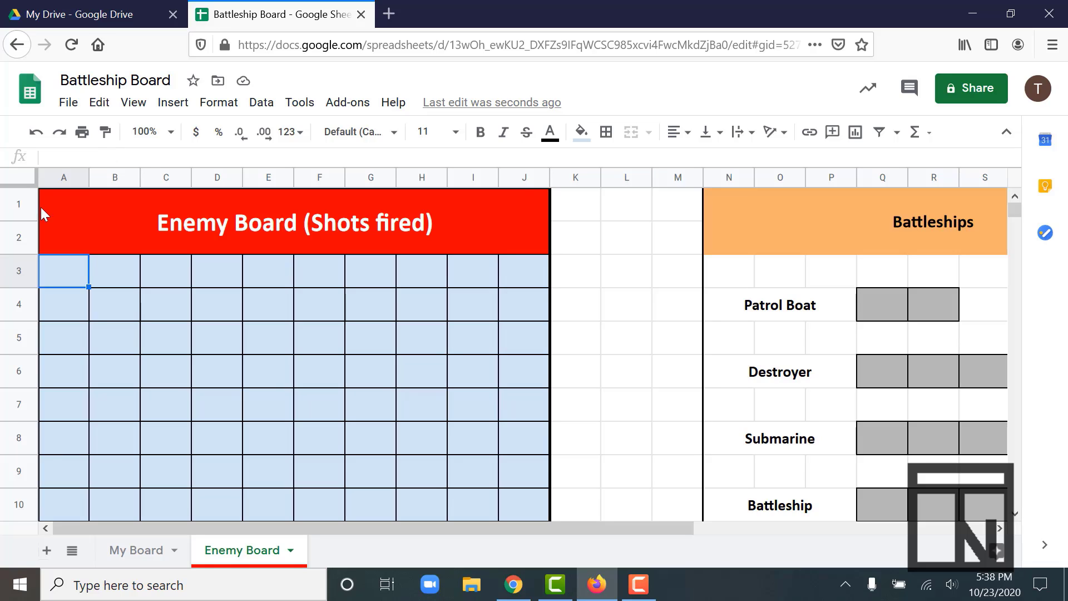
Return to the My Board sheet and look over its grid and the list of battleships
{"action": "left_click", "coordinate": [129, 552]}
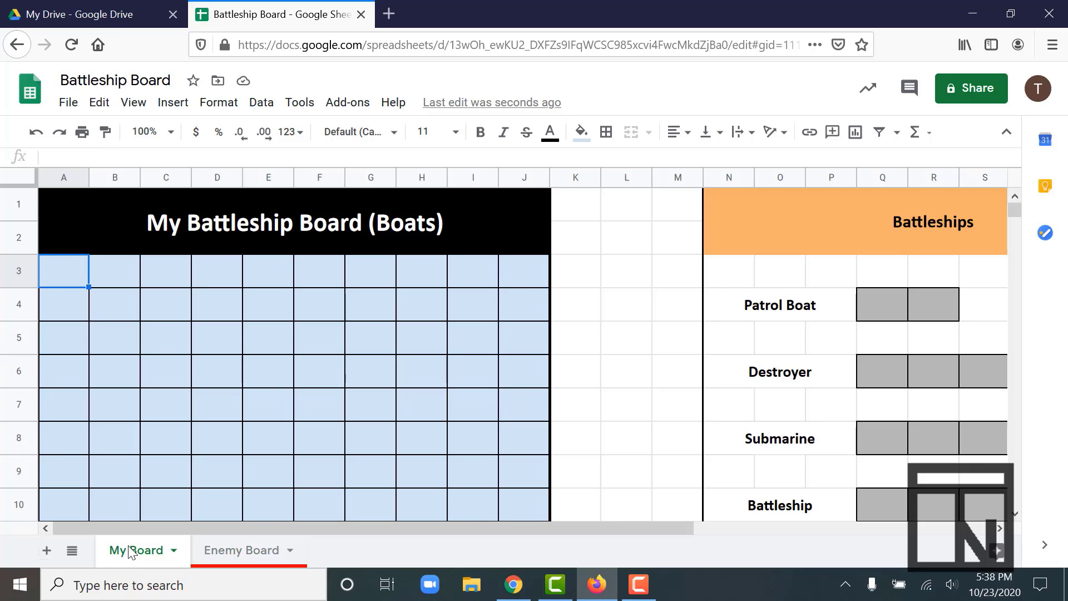
{"action": "scroll", "coordinate": [283, 434], "scroll_direction": "down", "scroll_amount": 4}
{"action": "scroll", "coordinate": [284, 433], "scroll_direction": "up", "scroll_amount": 4}
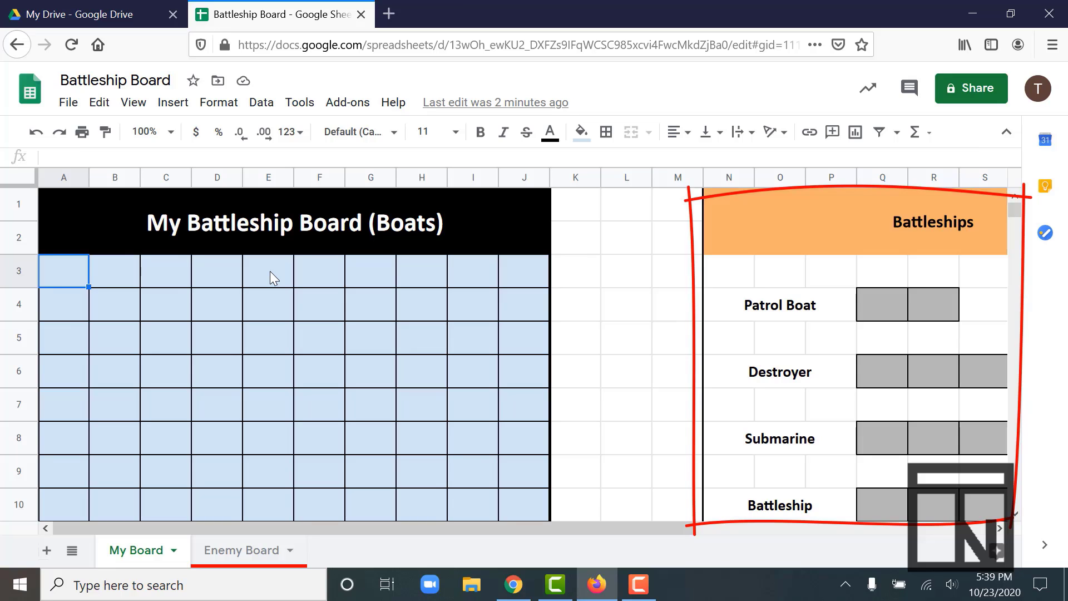
Examine the Battleships list beside the grid to see how many cells each boat from Patrol Boat to Aircraft Carrier occupies
{"action": "scroll", "coordinate": [686, 352], "scroll_direction": "down", "scroll_amount": 8}
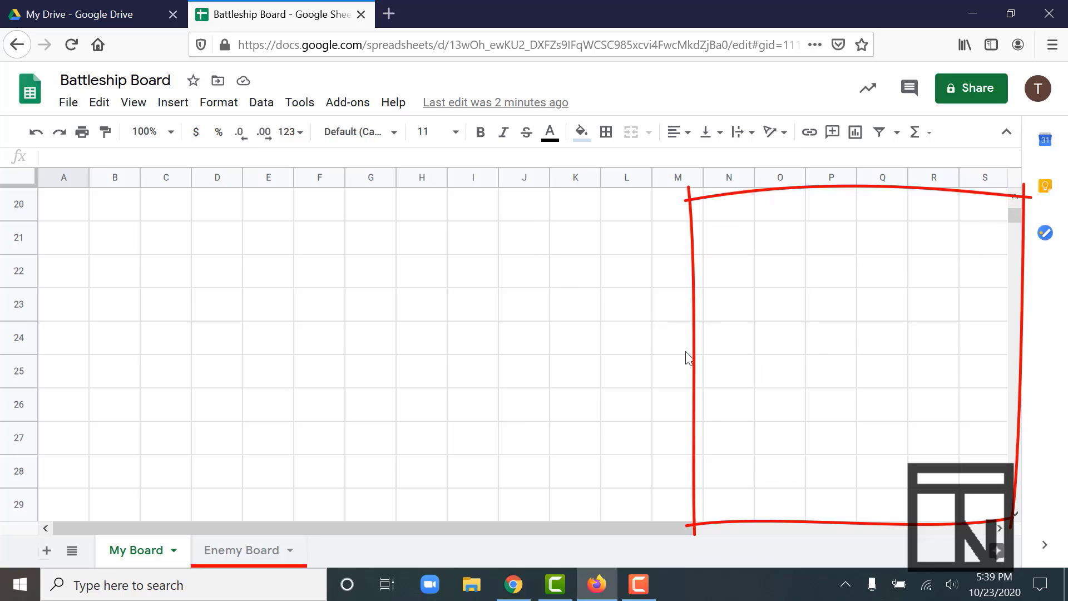
{"action": "scroll", "coordinate": [685, 351], "scroll_direction": "up", "scroll_amount": 8}
{"action": "scroll", "coordinate": [685, 352], "scroll_direction": "down", "scroll_amount": 1}
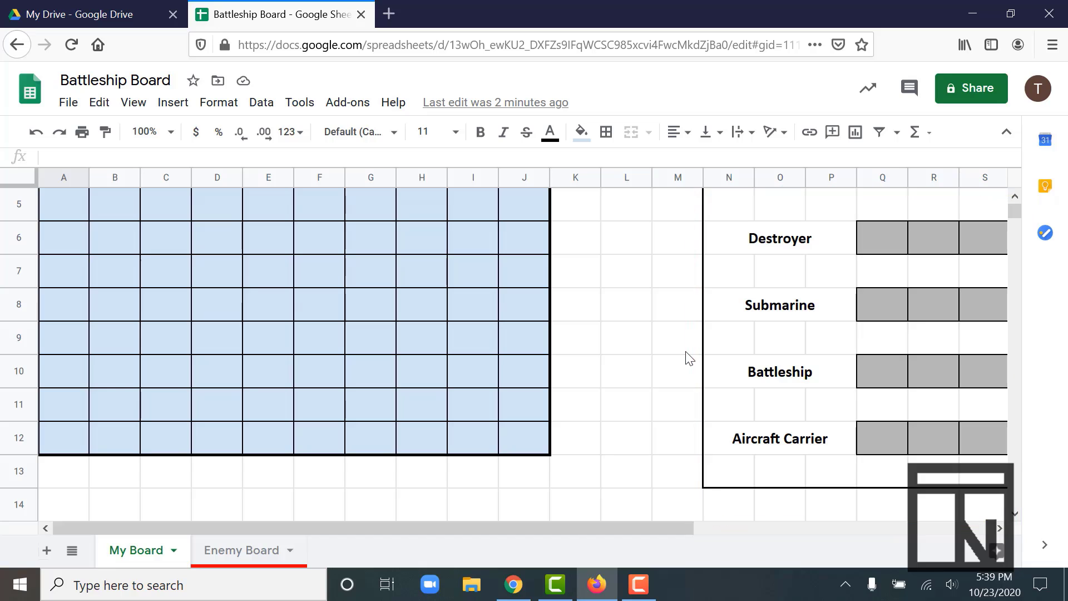
{"action": "scroll", "coordinate": [690, 357], "scroll_direction": "up", "scroll_amount": 1}
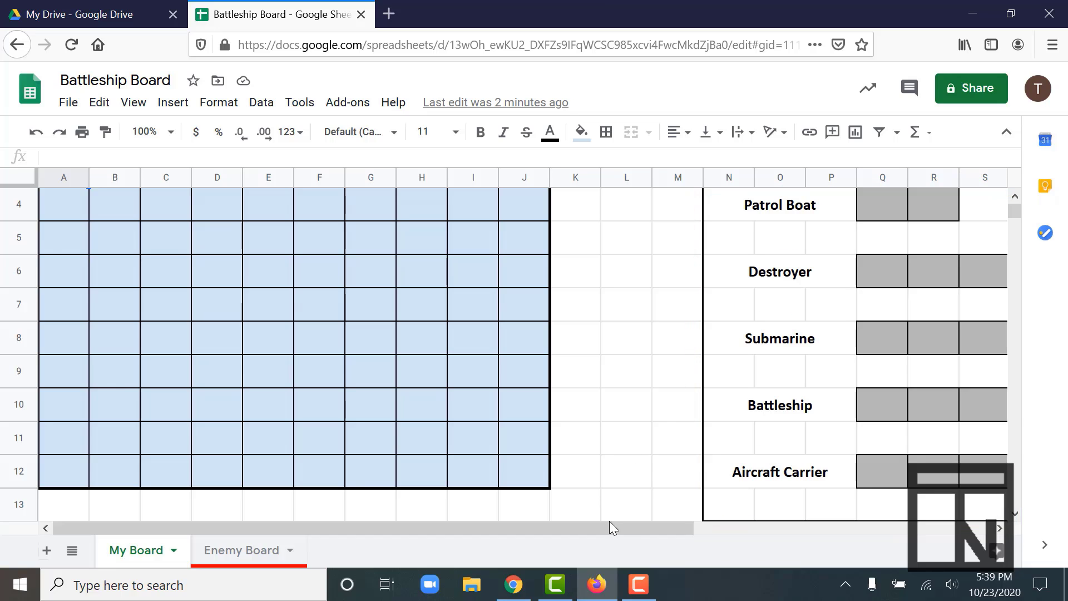
{"action": "left_click_drag", "start_coordinate": [642, 532], "coordinate": [793, 532]}
{"action": "scroll", "coordinate": [725, 414], "scroll_direction": "up", "scroll_amount": 1}
{"action": "scroll", "coordinate": [726, 413], "scroll_direction": "down", "scroll_amount": 1}
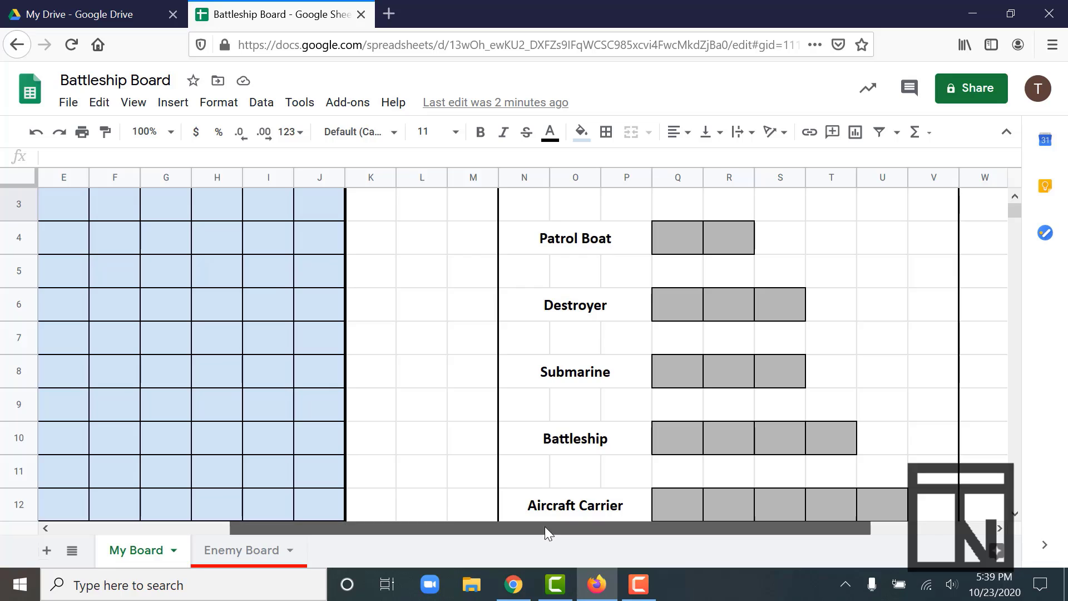
{"action": "left_click_drag", "start_coordinate": [545, 526], "coordinate": [306, 550]}
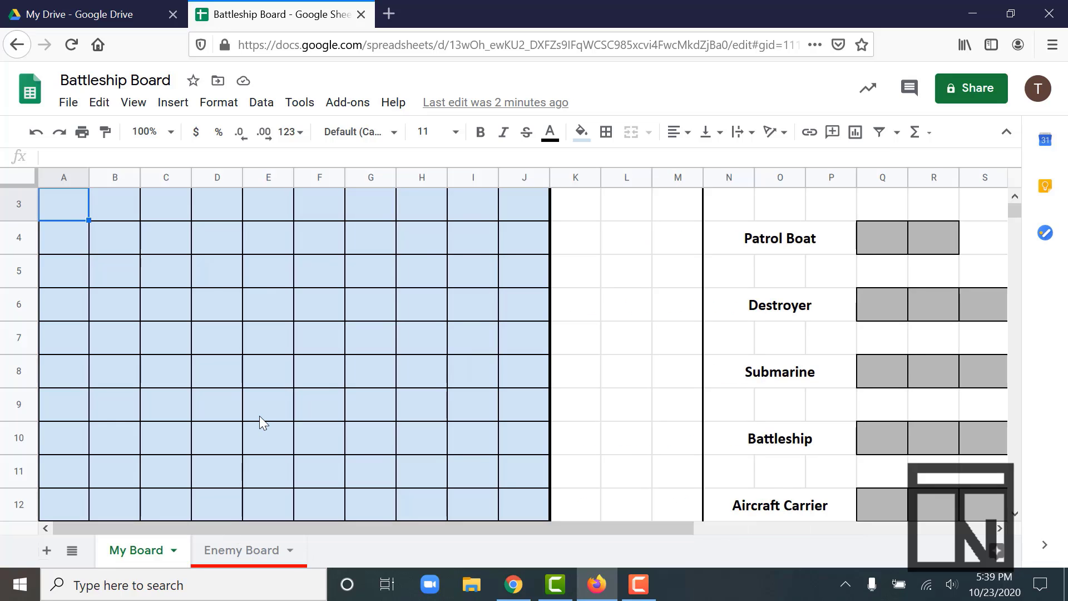
{"action": "scroll", "coordinate": [259, 416], "scroll_direction": "up", "scroll_amount": 1}
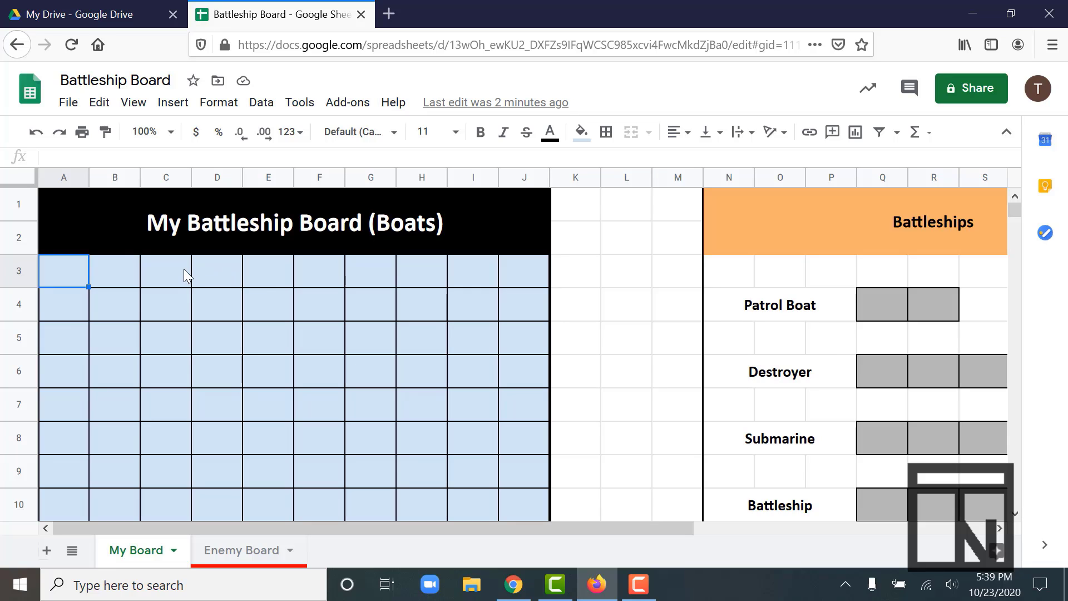
Place a vertical three-cell boat on the board by filling C3:C5 with the same gray as the boats in the list
{"action": "left_click_drag", "start_coordinate": [181, 268], "coordinate": [176, 335]}
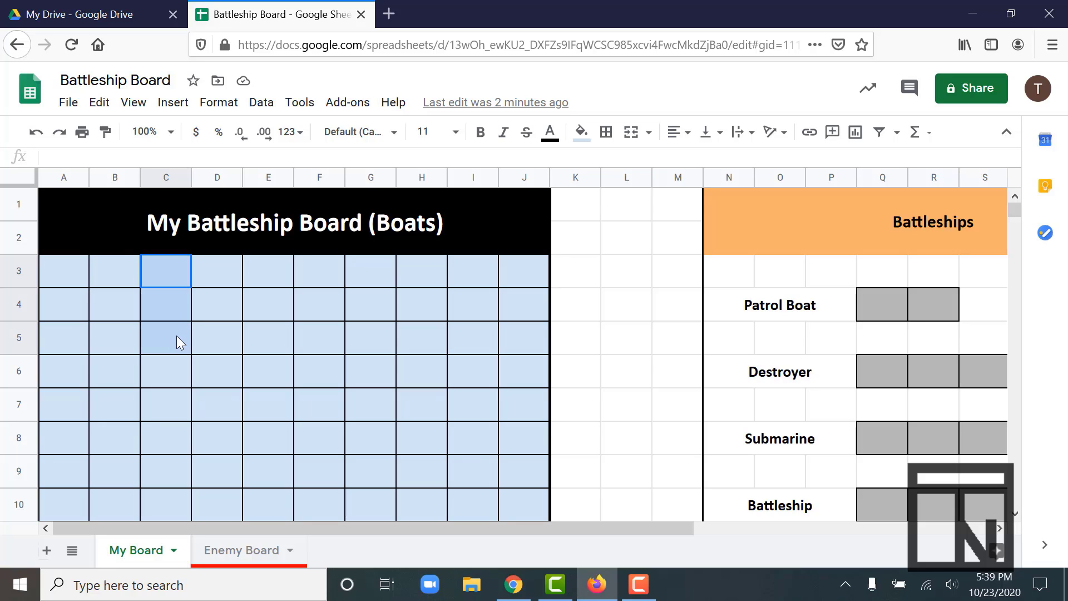
{"action": "left_click", "coordinate": [176, 336]}
{"action": "left_click_drag", "start_coordinate": [177, 266], "coordinate": [175, 344]}
{"action": "left_click", "coordinate": [580, 139]}
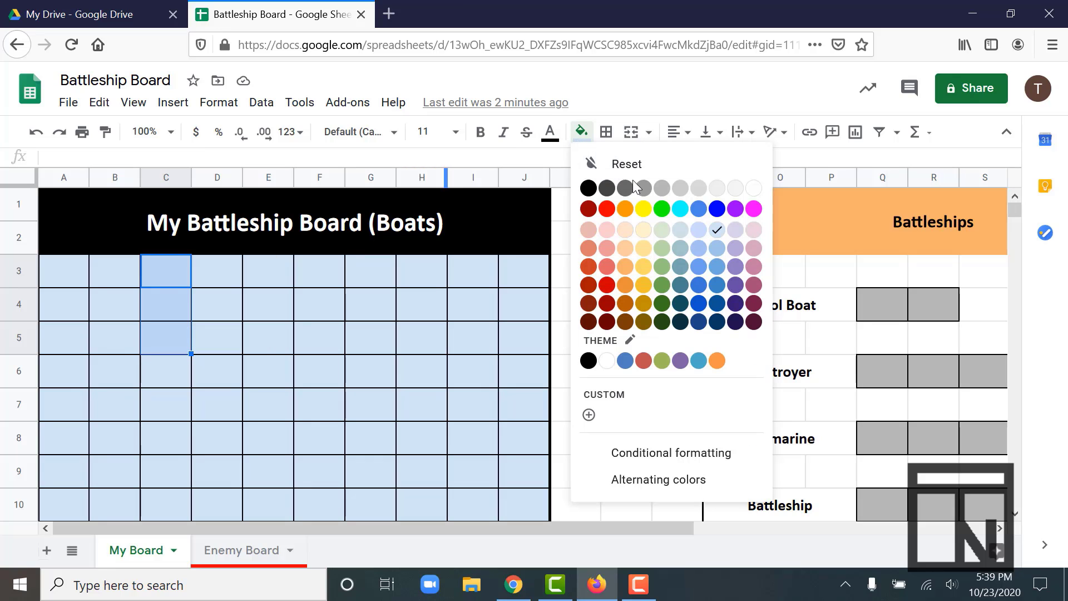
{"action": "left_click", "coordinate": [663, 189]}
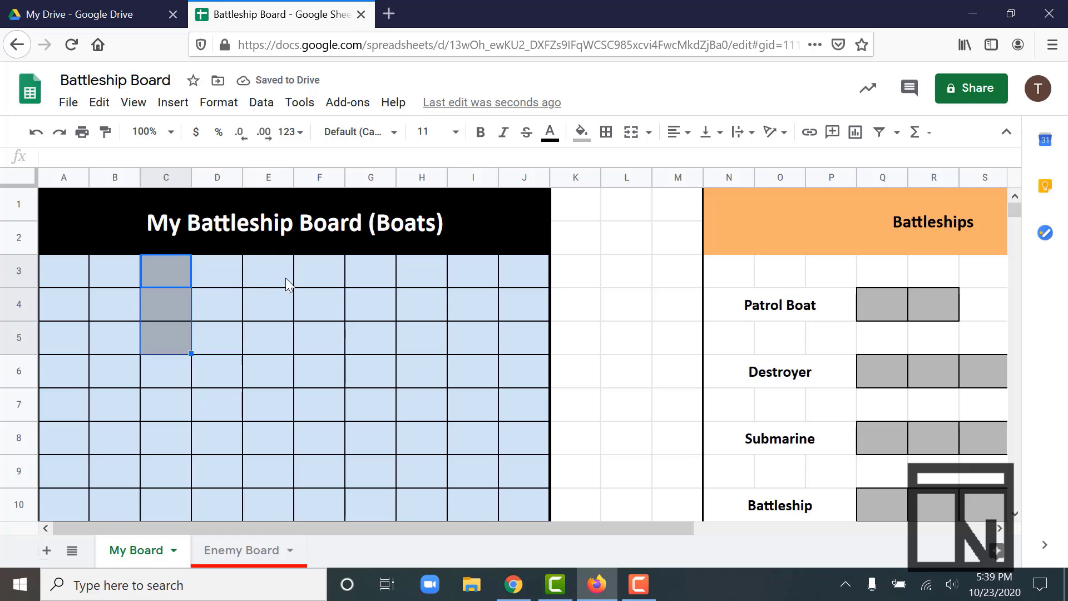
Place a second three-cell boat on the board by filling G3:G5 with the same gray
{"action": "left_click_drag", "start_coordinate": [365, 269], "coordinate": [373, 334]}
{"action": "left_click", "coordinate": [582, 132]}
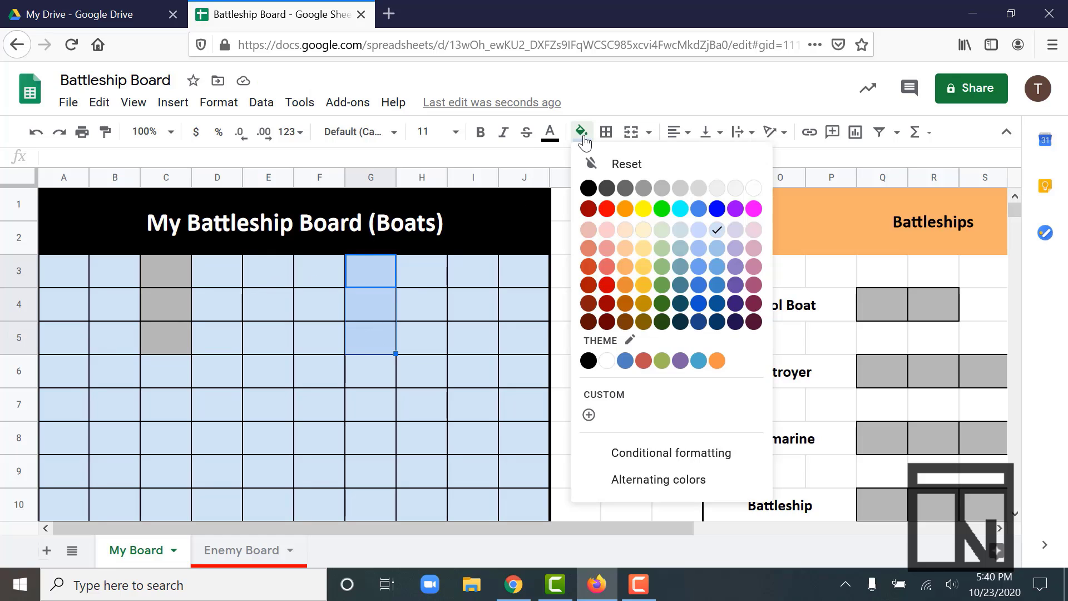
{"action": "left_click", "coordinate": [660, 189]}
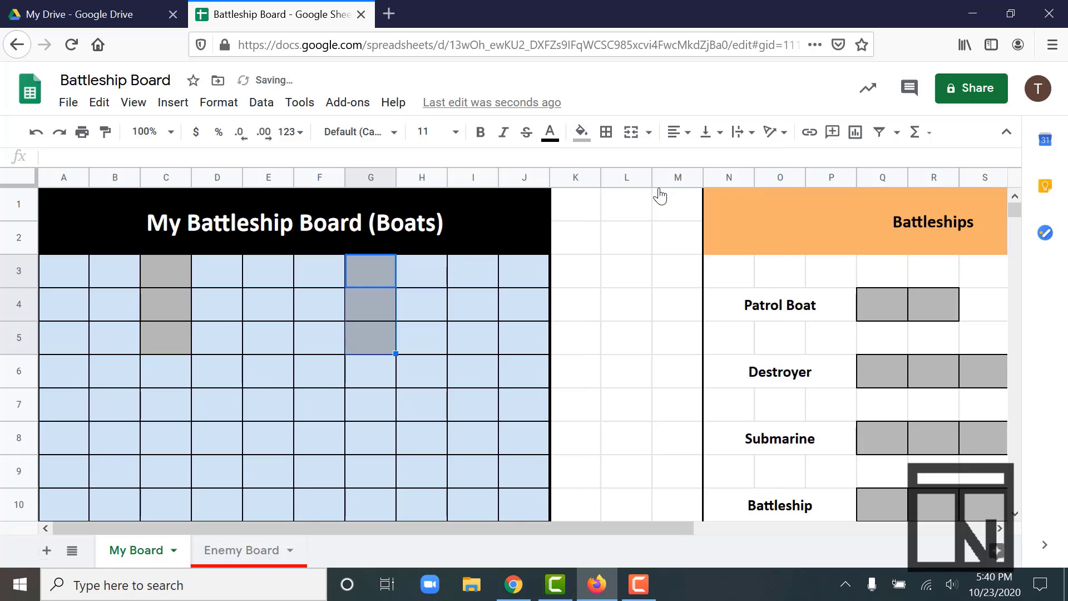